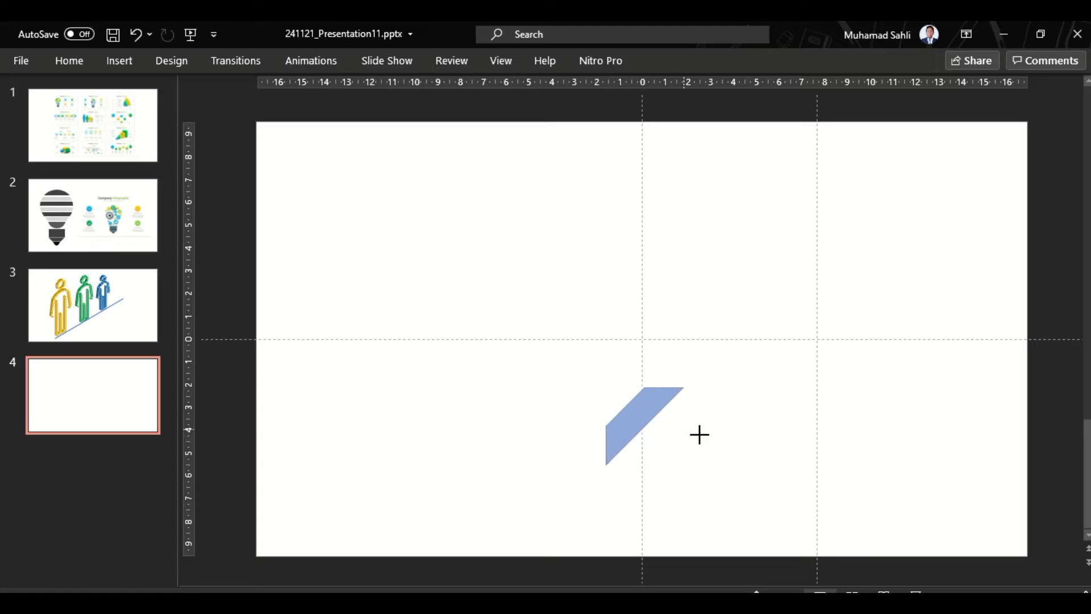
- Draw a diagonal stripe on slide 4 and rotate it into a downward-tapering trapezoid centred on the middle vertical guide
drag(657, 358, 596, 484)
drag(682, 457, 671, 458)
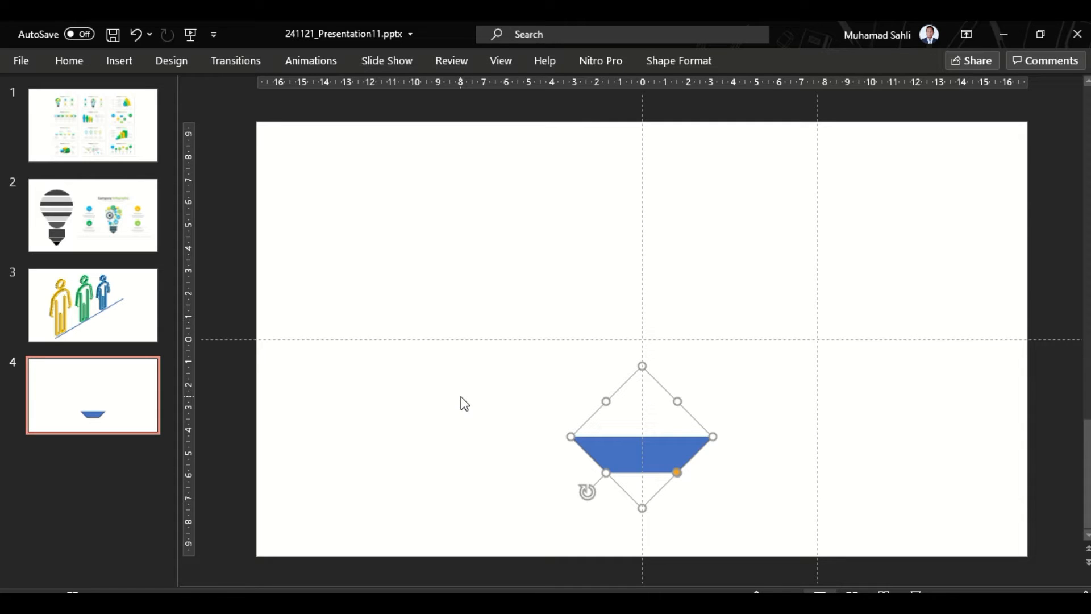
click(458, 445)
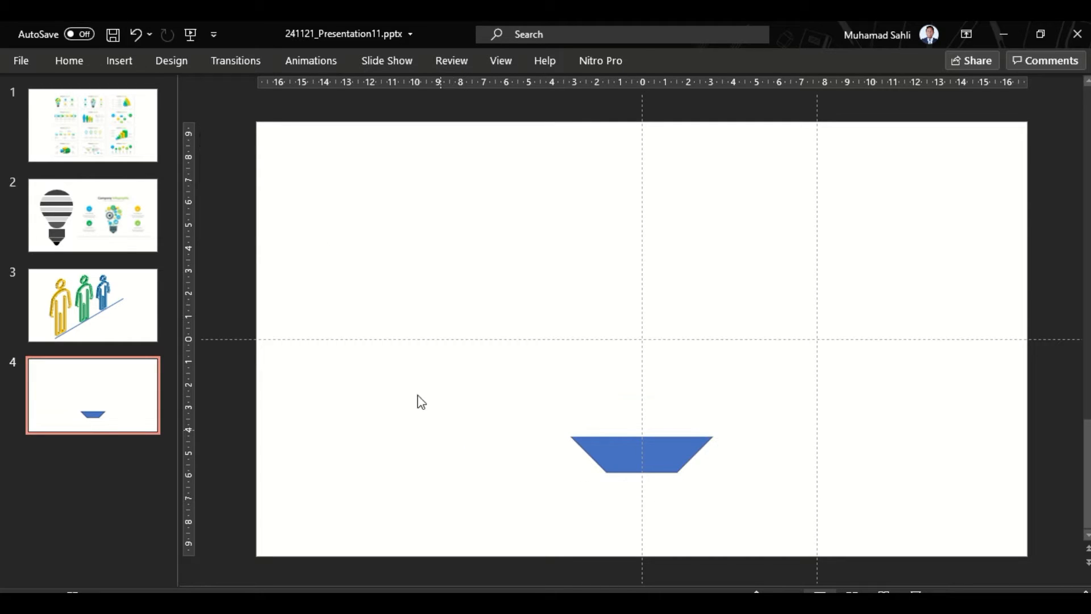
- Add a rectangle about 6.2 cm wide and 0.7 cm high just above the trapezoid, extending its sides to match the trapezoid's width
click(129, 63)
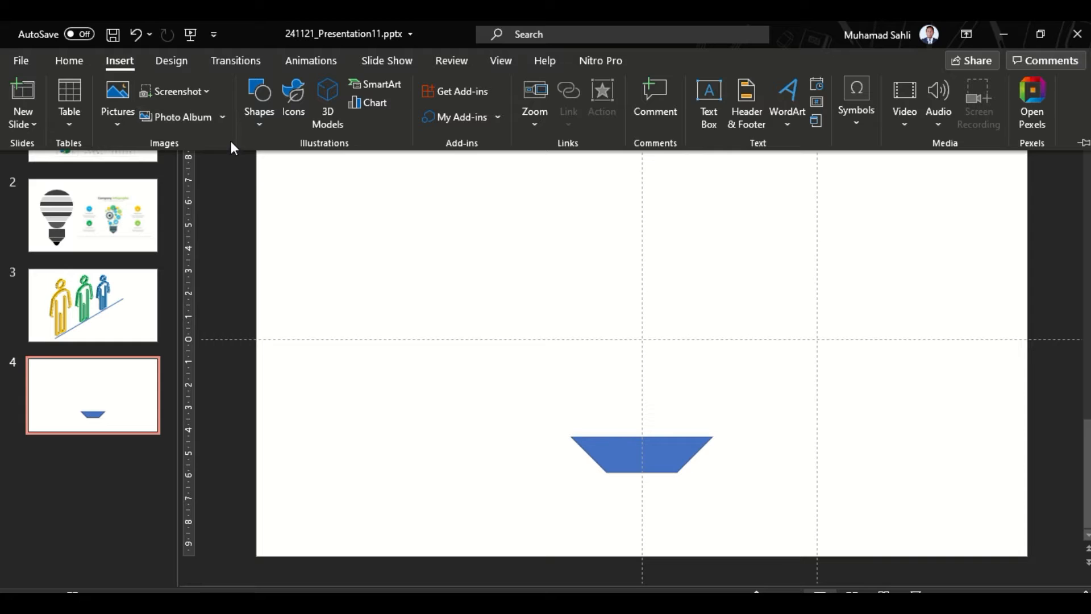
click(257, 122)
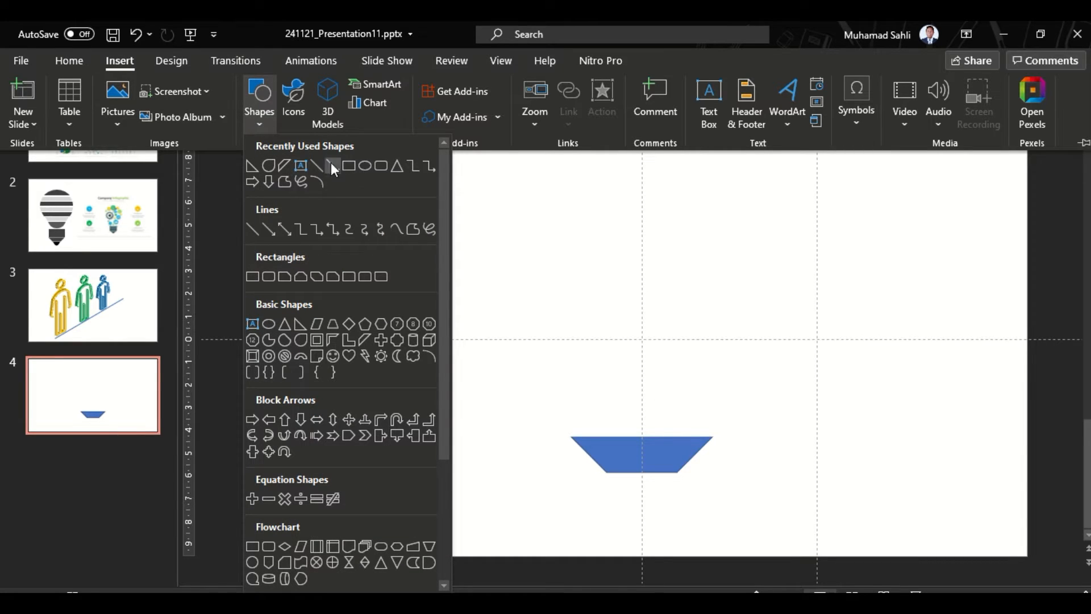
click(318, 183)
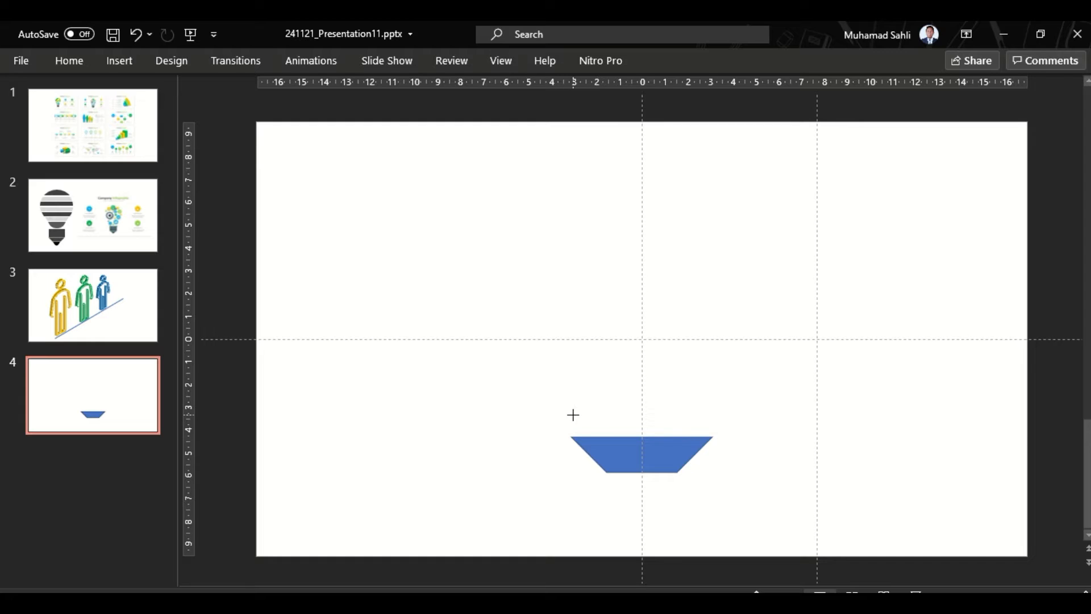
drag(572, 415, 711, 431)
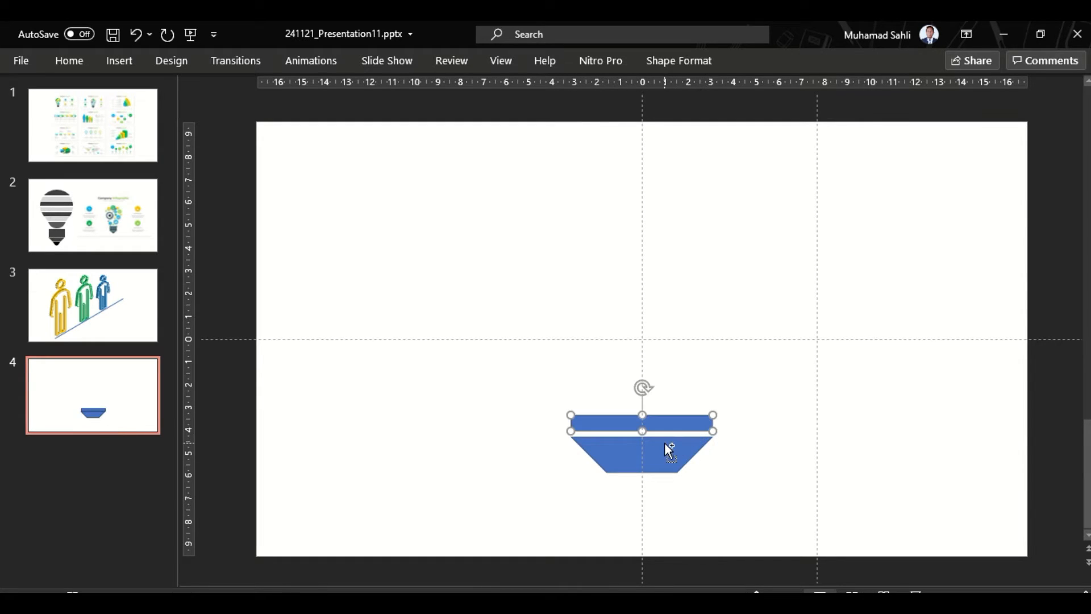
scroll(664, 443, up, 10)
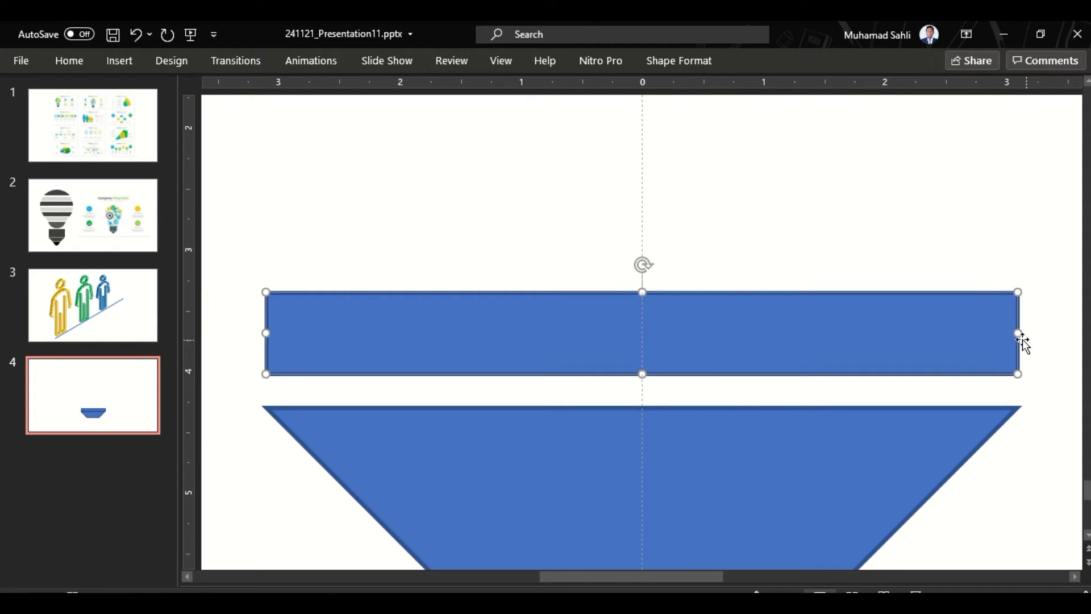
drag(1018, 334, 1019, 335)
drag(266, 334, 257, 333)
- Nudge the rectangle down and slightly sideways so it lines up with the trapezoid, leaving only a narrow gap between them
key(ctrl+Down)
key(ctrl+Down)
key(ctrl+Down)
key(ctrl+Down)
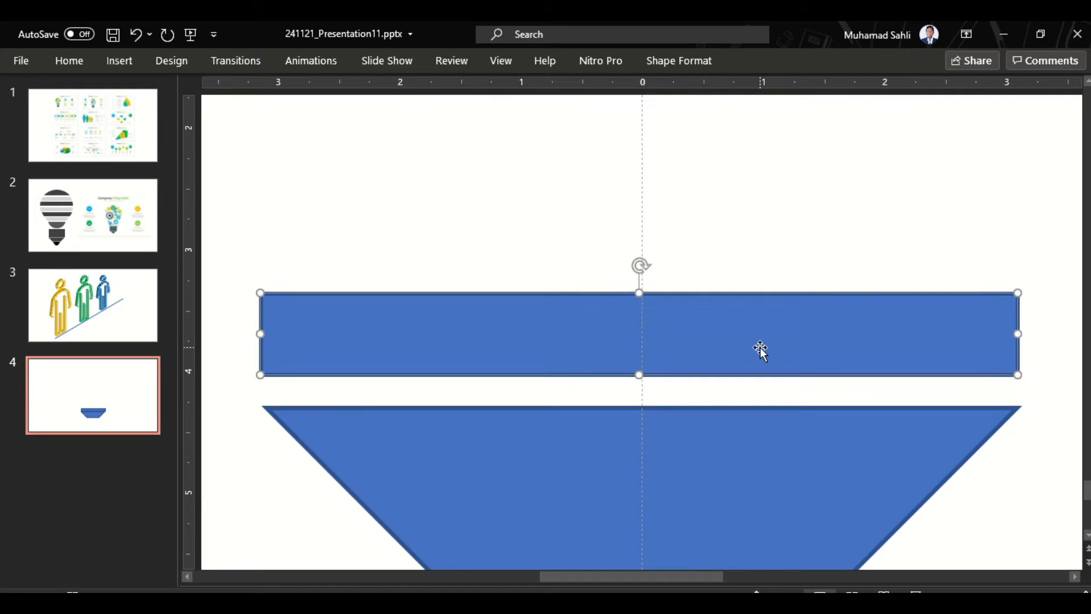
key(ctrl+Right)
key(ctrl+Down)
key(ctrl+Down)
key(ctrl+Down)
key(ctrl+Down)
key(ctrl+Right)
key(ctrl+Right)
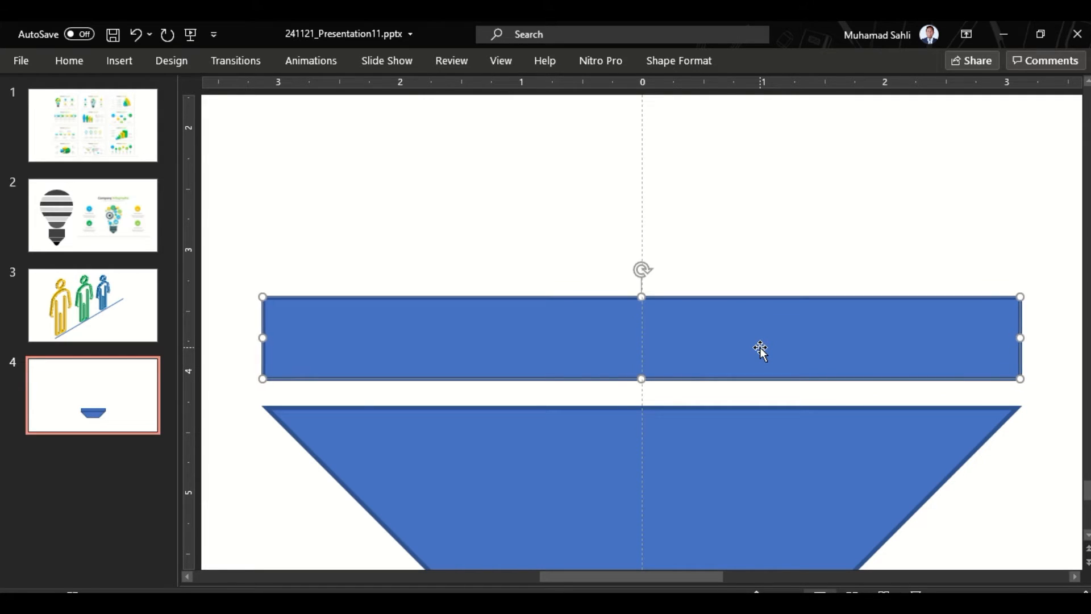
key(ctrl+Down)
key(ctrl+Down)
key(ctrl+Down)
key(ctrl+Down)
key(ctrl+Down)
key(ctrl+Down)
key(ctrl+Down)
key(ctrl+Down)
scroll(760, 347, down, 5)
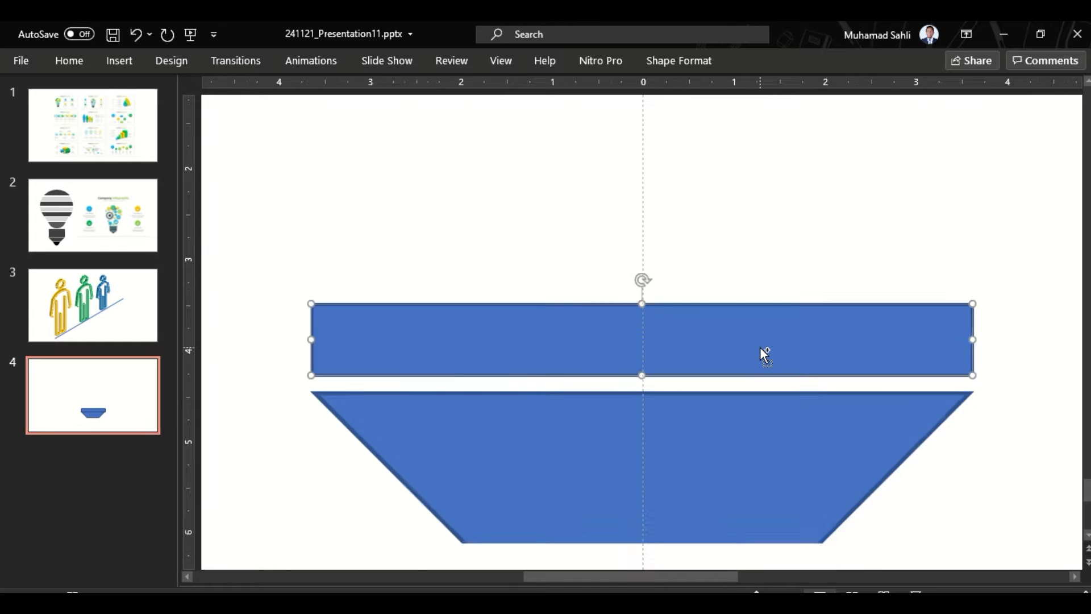
- Duplicate the rectangle upward three times with equal gaps to form a stack of four bars above the trapezoid
click(846, 267)
click(691, 336)
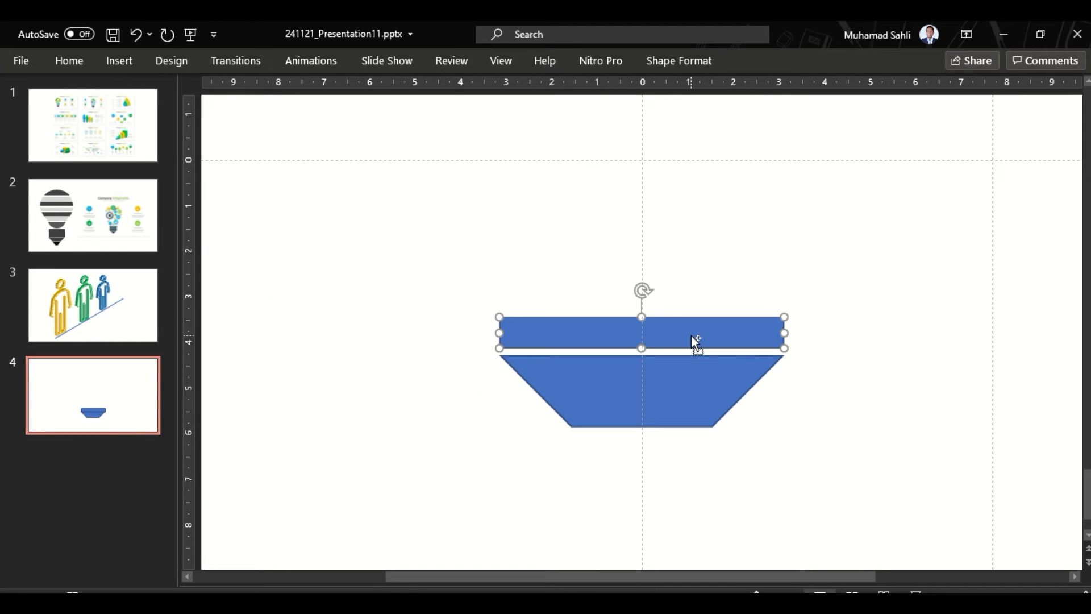
drag(696, 341, 671, 278)
key(ctrl+d)
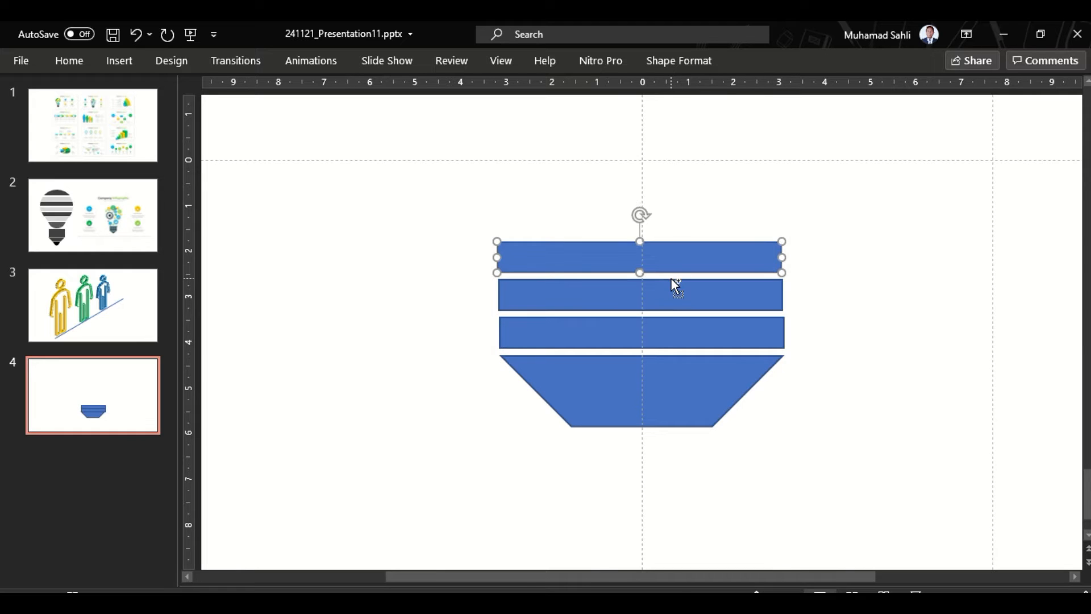
key(ctrl+d)
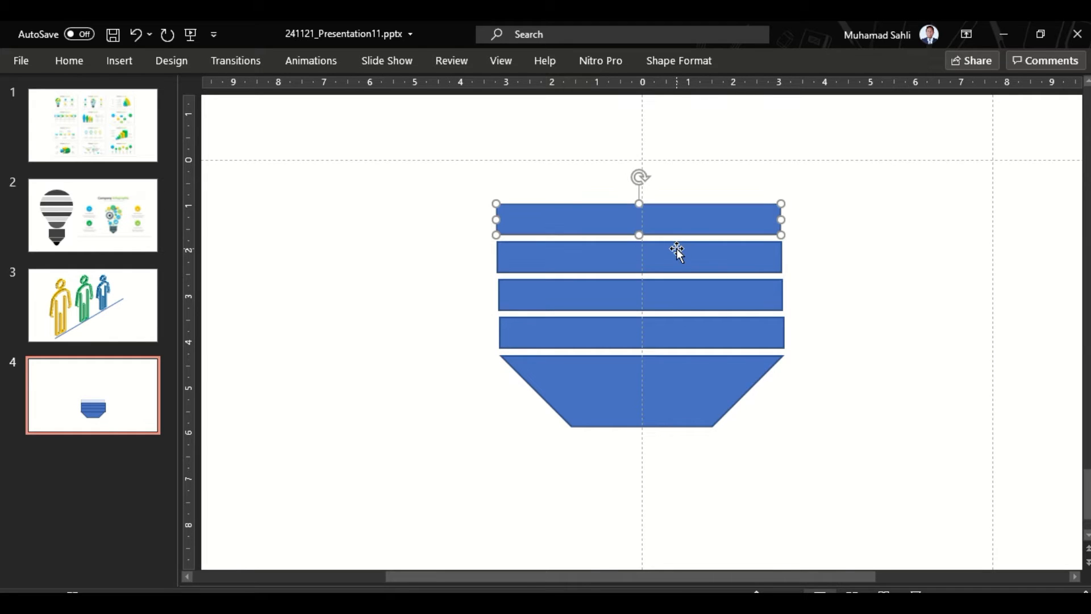
scroll(658, 299, down, 3)
click(734, 319)
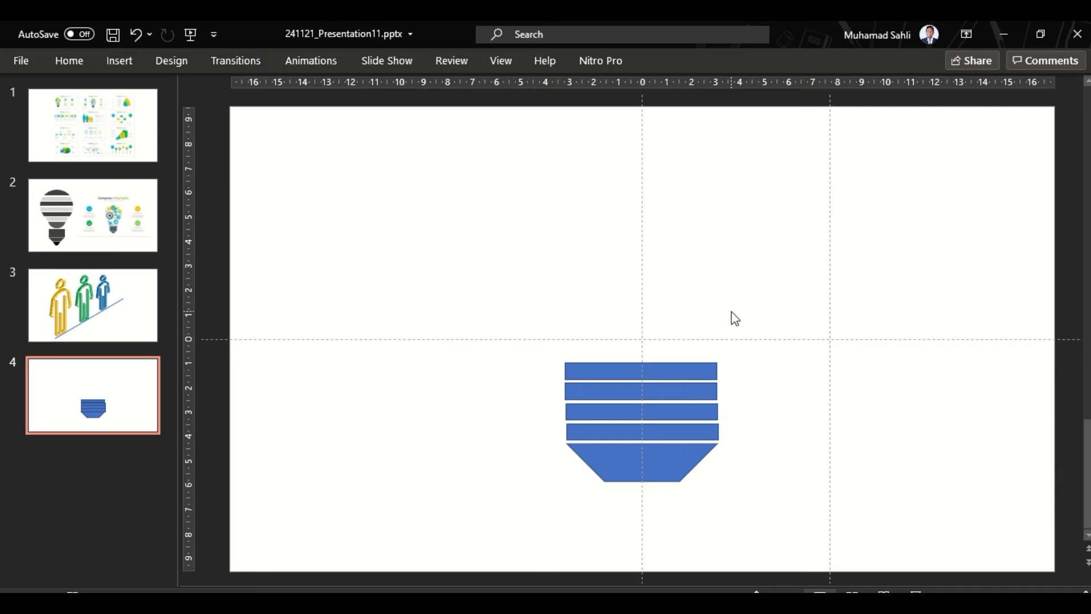
- Insert a teardrop shape about 6 cm wide above the stack of bars
click(119, 60)
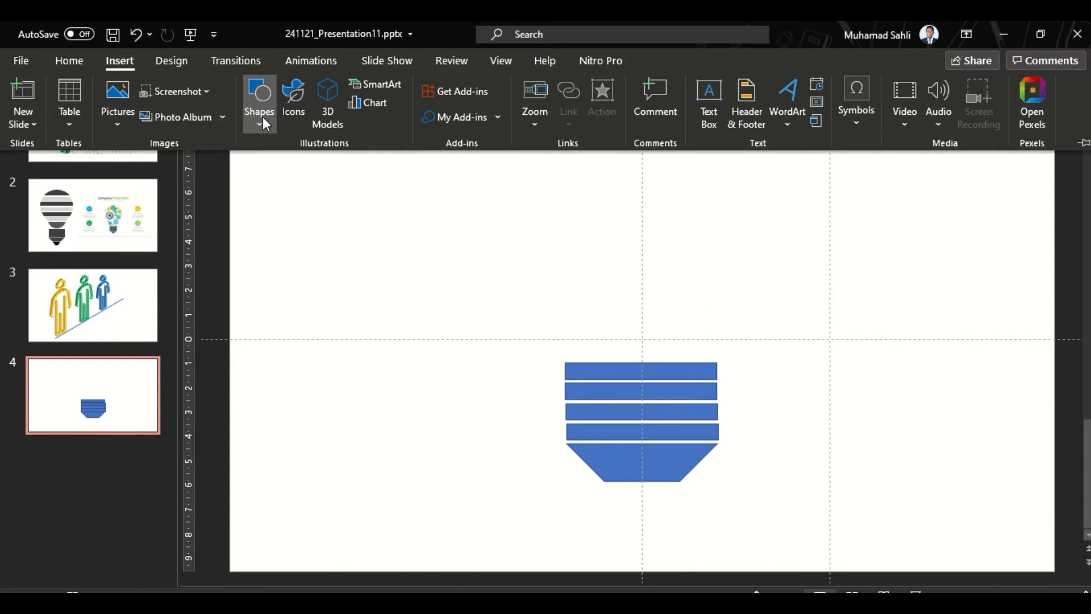
click(263, 117)
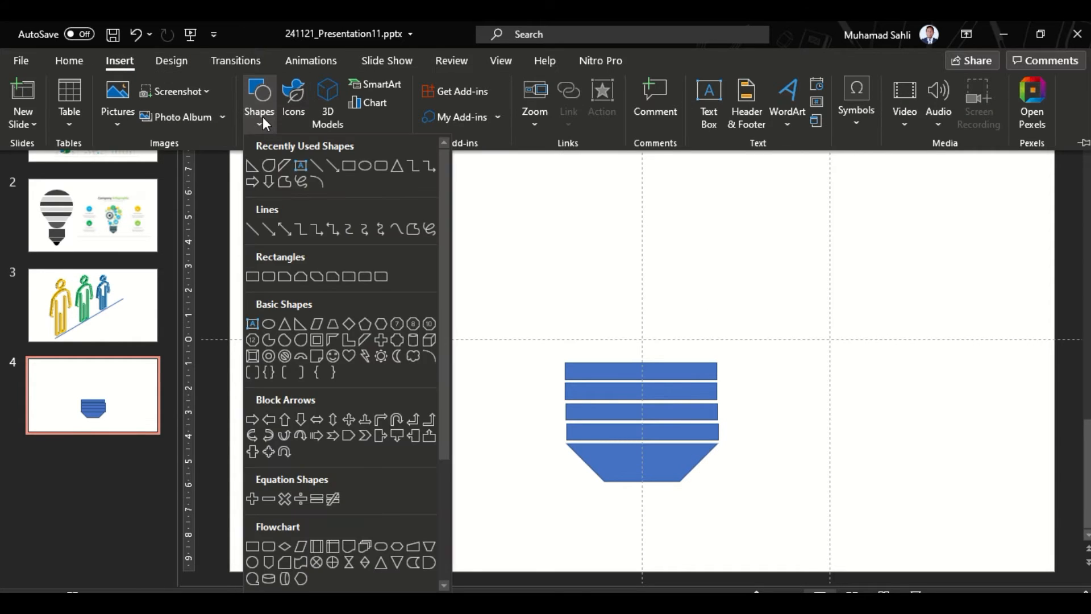
click(272, 165)
mouse_move(621, 182)
mouse_down()
mouse_move(650, 352)
mouse_move(655, 323)
mouse_up()
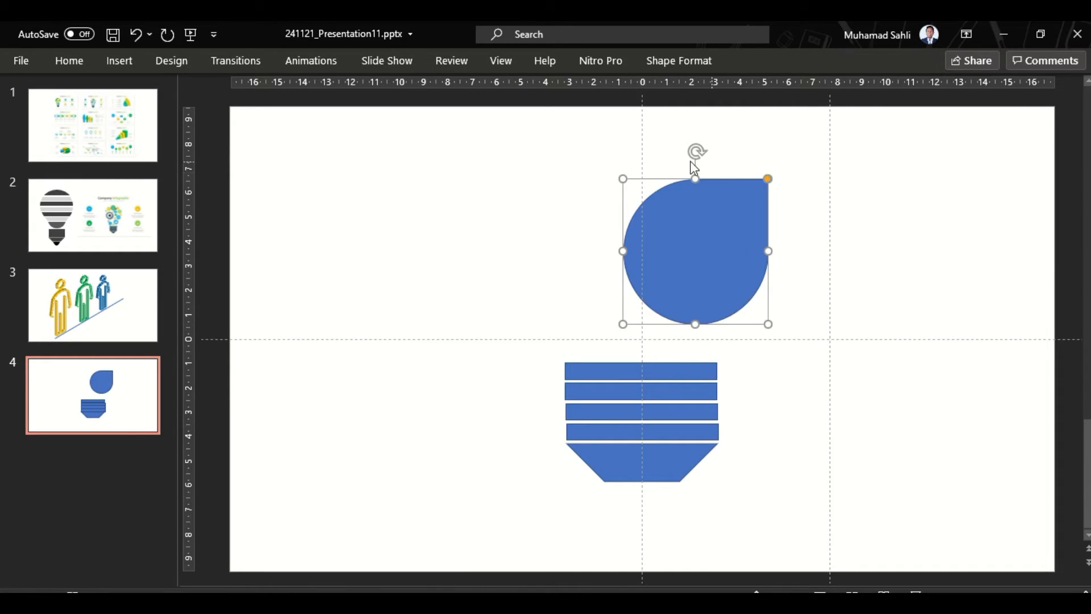
- Rotate the teardrop so its point faces down and move it so the tip sits on the middle vertical guide
drag(696, 150, 735, 301)
drag(707, 213, 646, 185)
drag(694, 297, 711, 286)
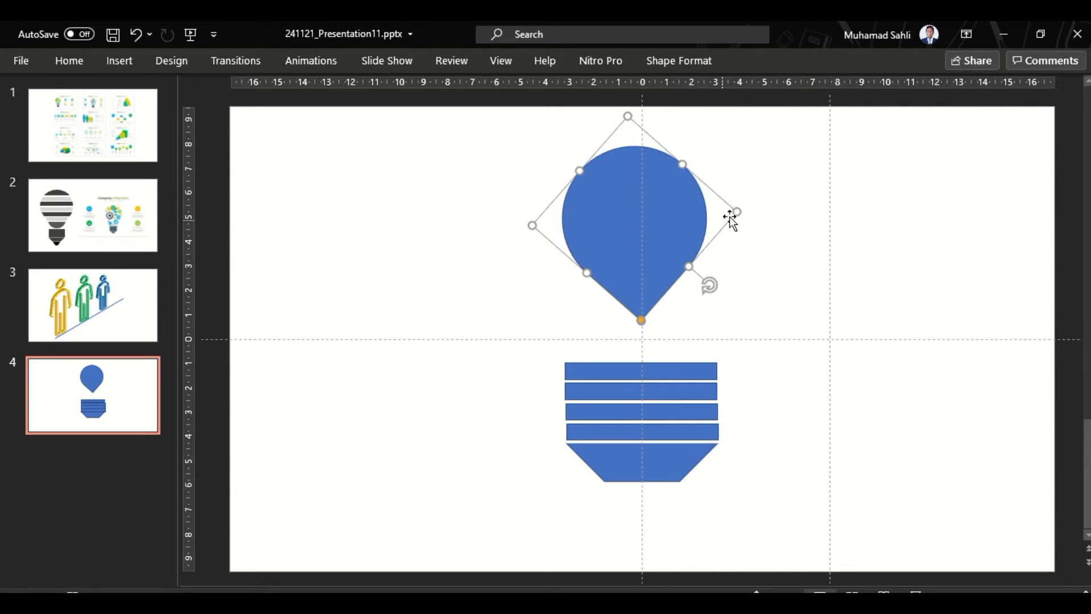
- Enlarge the teardrop to about 8 cm wide above the bars and slightly shorten its tip
scroll(704, 225, down, 2)
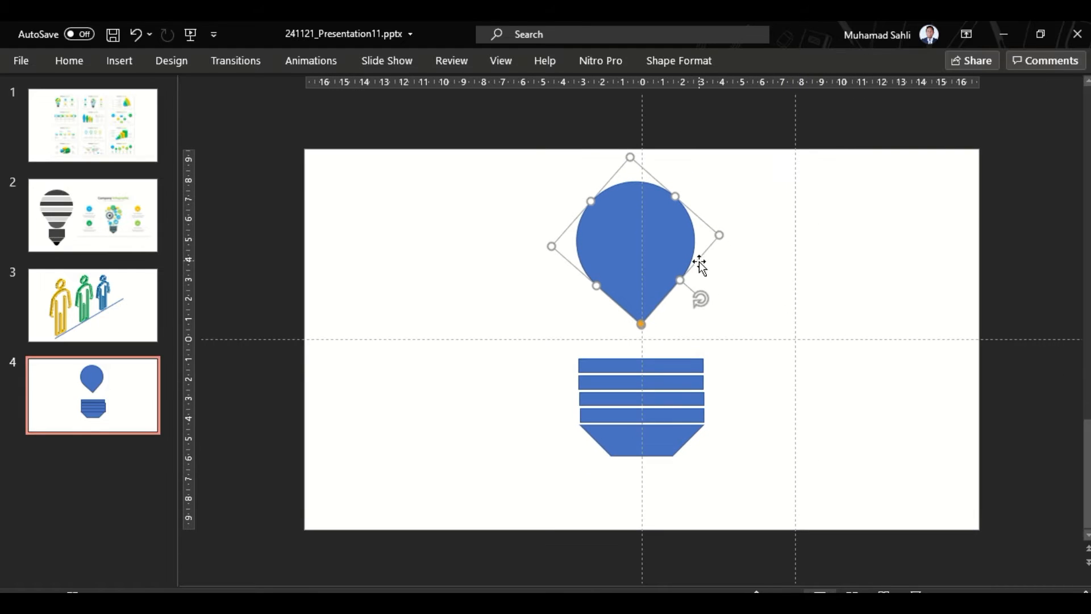
drag(719, 235, 651, 240)
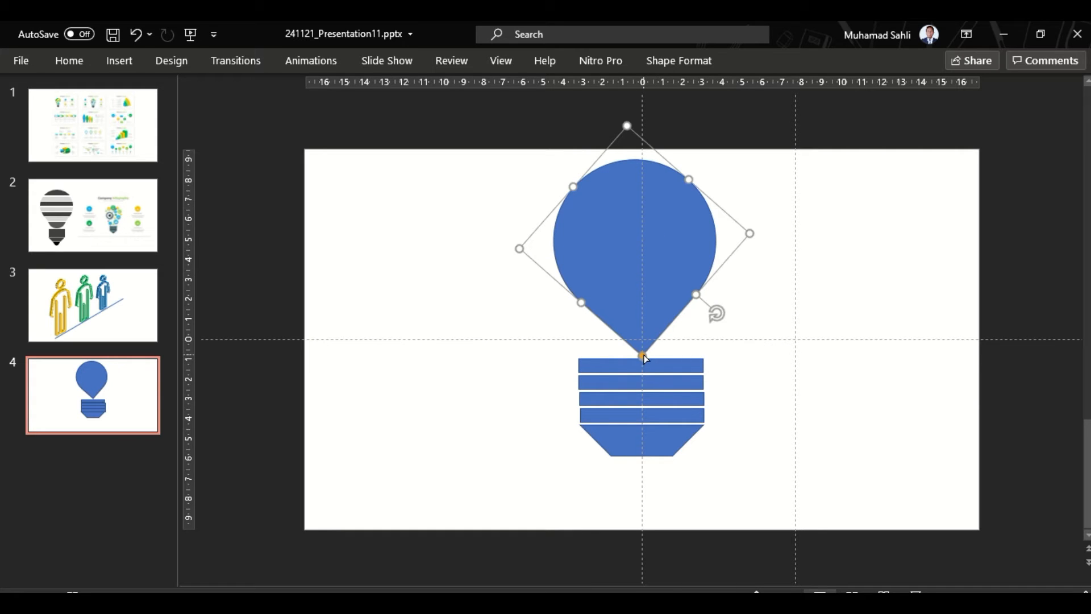
mouse_move(643, 356)
mouse_down()
mouse_move(646, 343)
mouse_move(651, 350)
mouse_up()
- Edit the teardrop's points, levelling the handles on both sides of the tip to give the bulb a smooth rounded neck
right_click(649, 352)
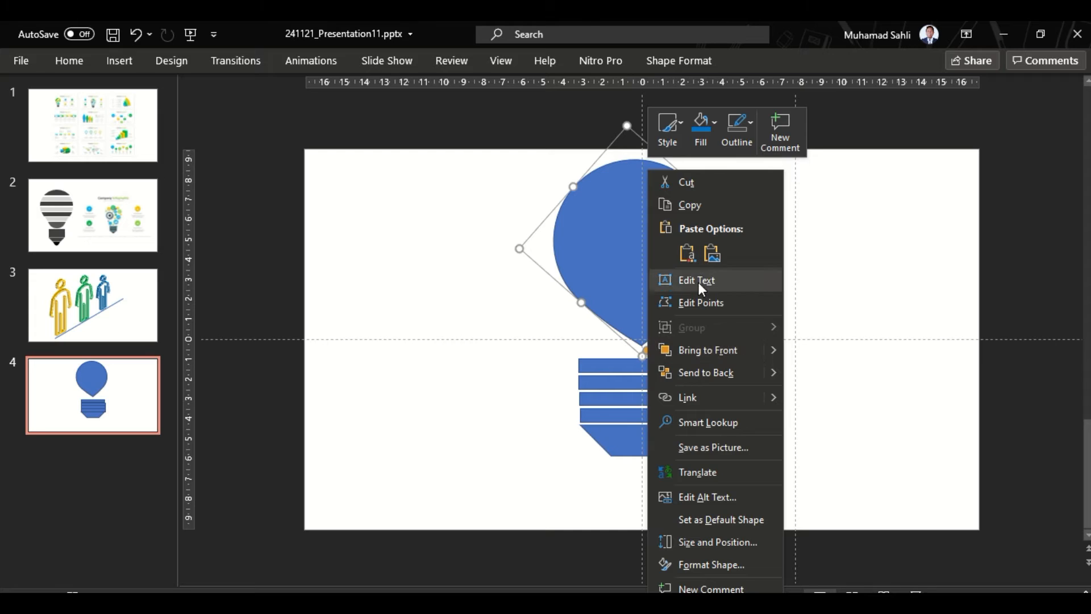
click(698, 302)
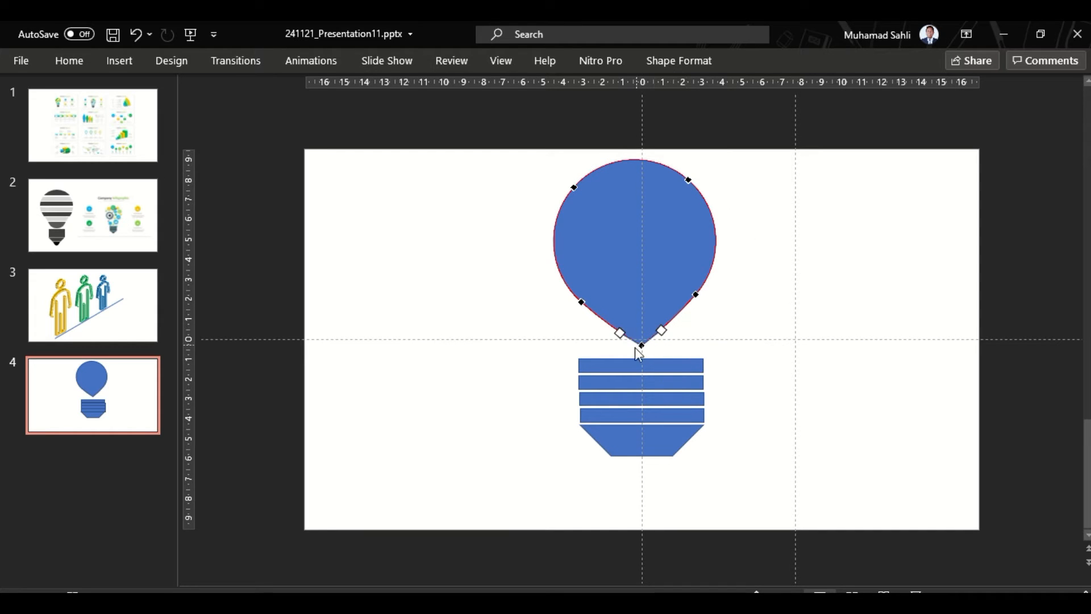
drag(663, 331, 683, 353)
scroll(684, 353, up, 2)
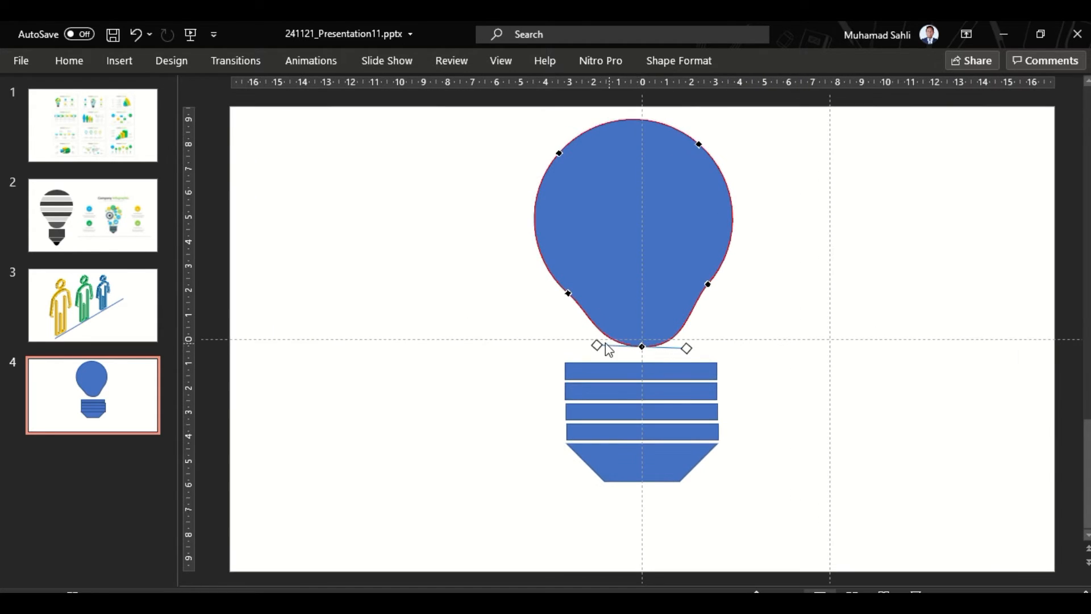
drag(598, 341, 609, 349)
click(812, 312)
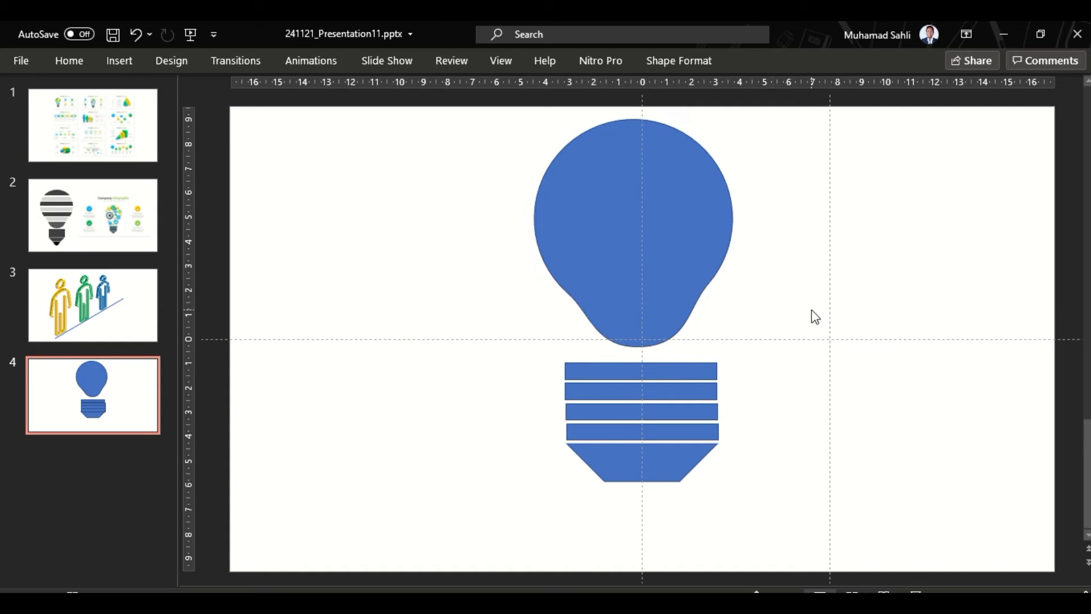
click(643, 258)
scroll(642, 257, down, 1)
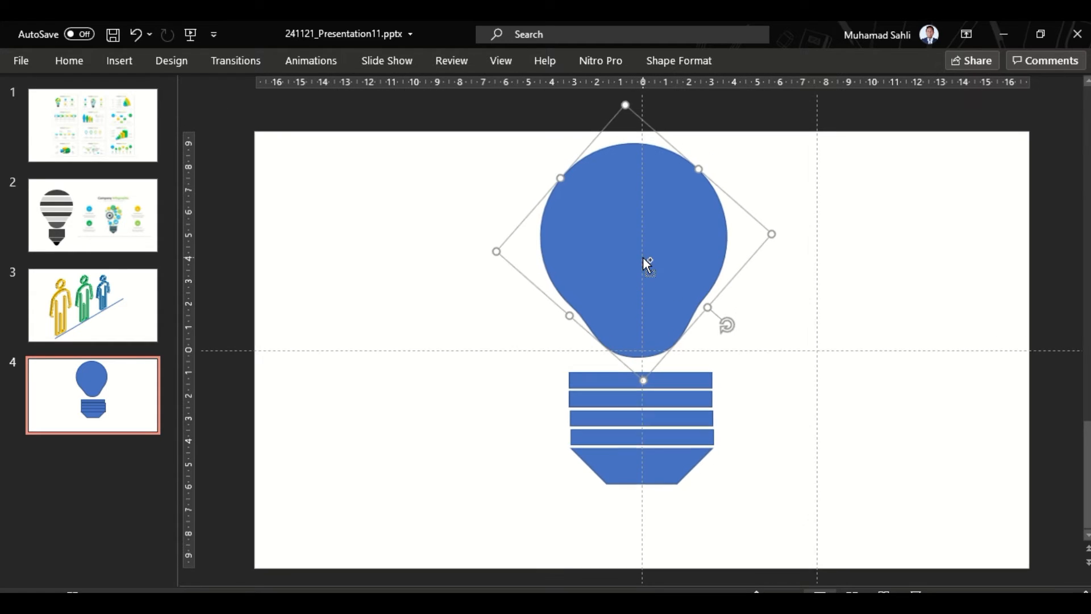
click(807, 191)
click(687, 210)
scroll(683, 209, up, 1)
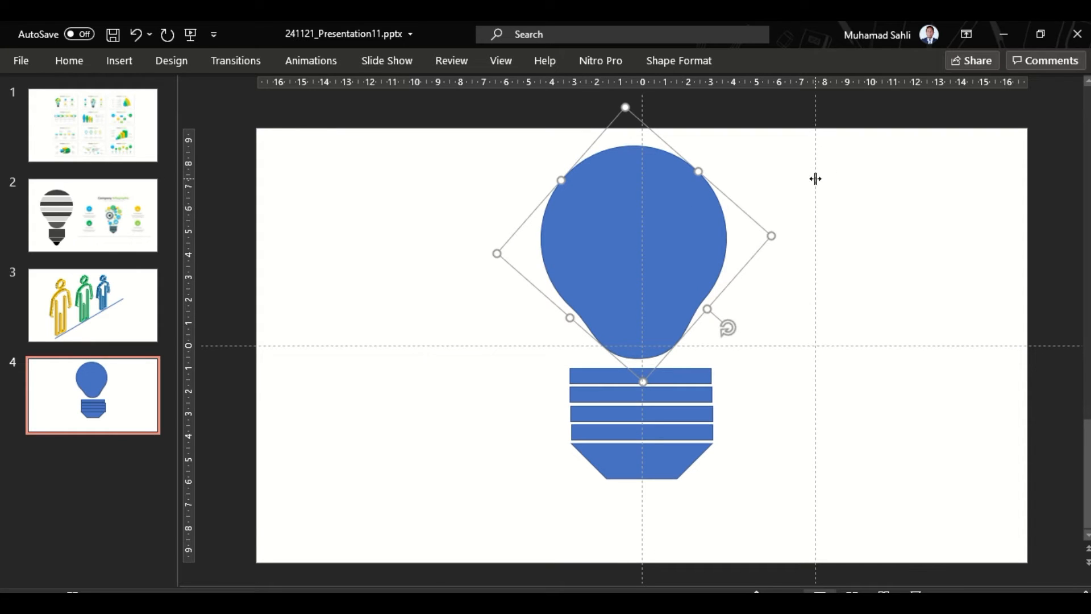
click(799, 190)
- Draw a thin rectangle about 9.6 cm wide and 0.4 cm high across the upper part of the bulb
click(108, 65)
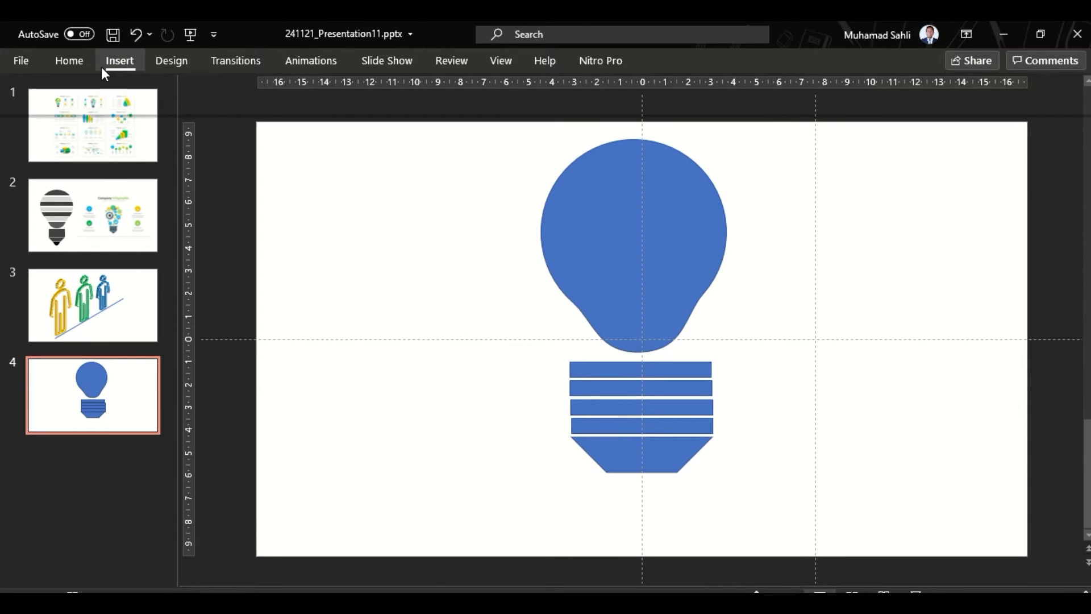
click(267, 134)
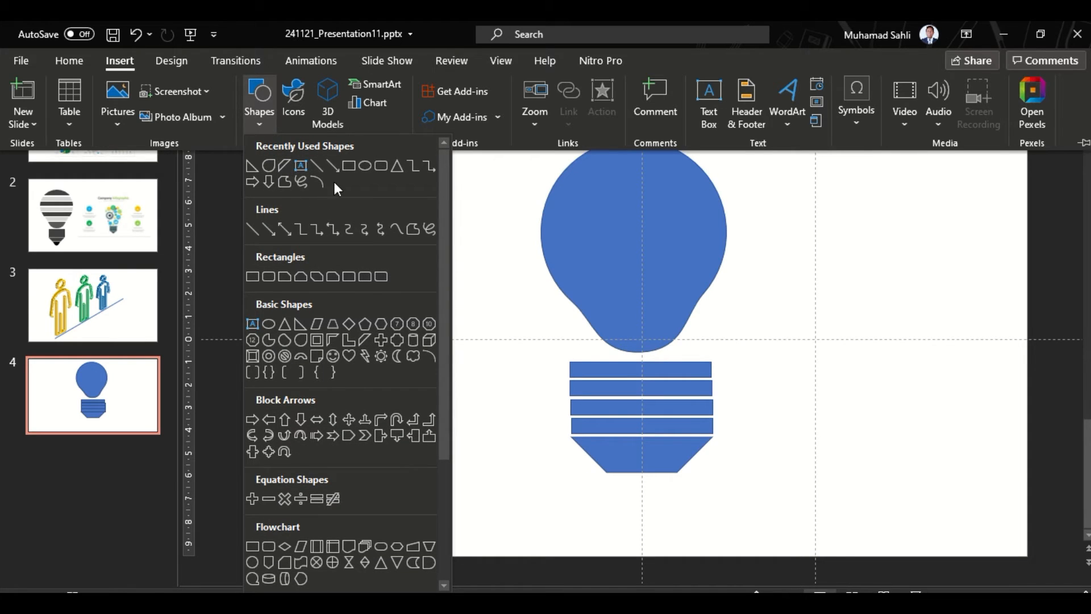
click(317, 182)
drag(522, 161, 740, 170)
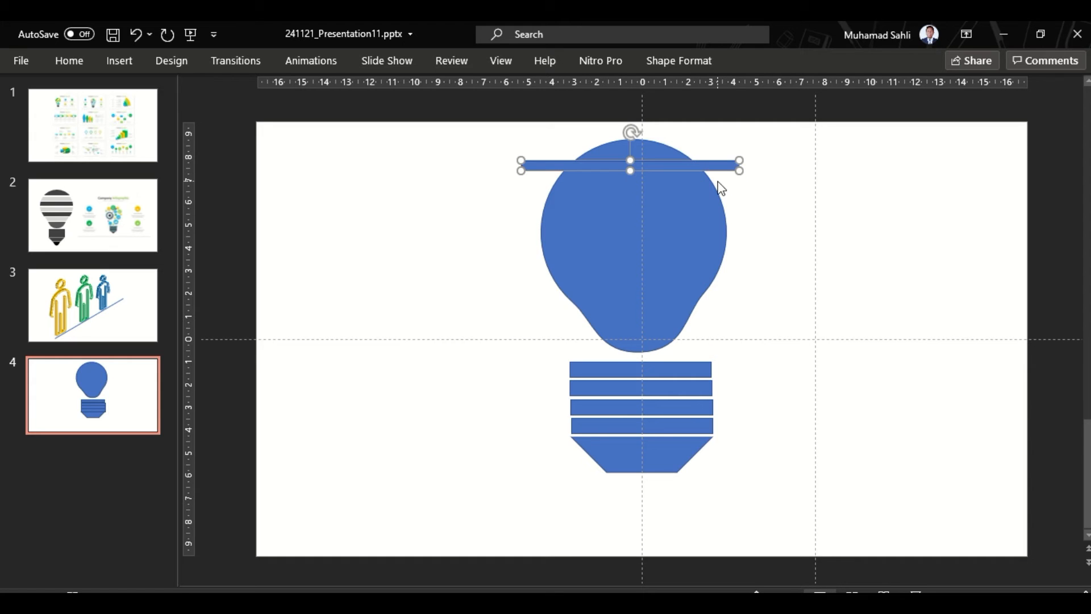
- Fill the thin rectangle with orange and remove its outline
click(676, 60)
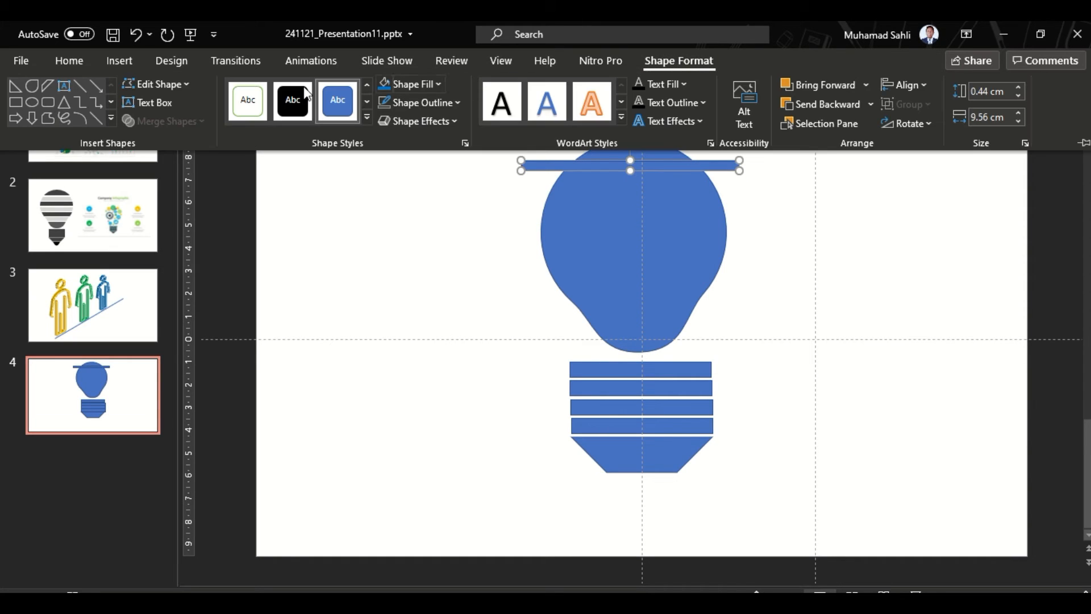
click(402, 87)
click(452, 125)
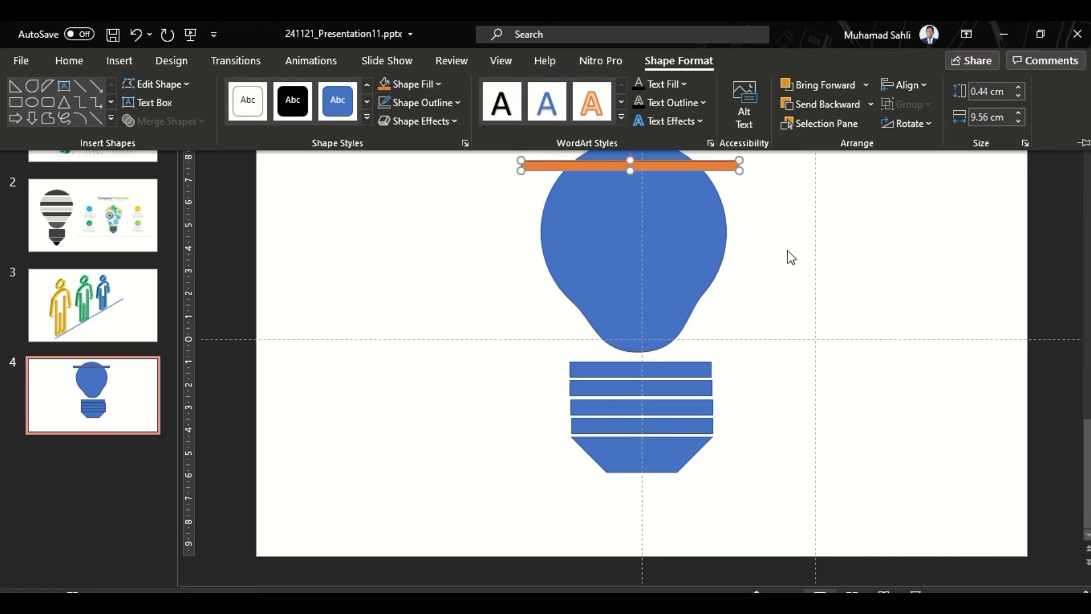
key(ctrl+F1)
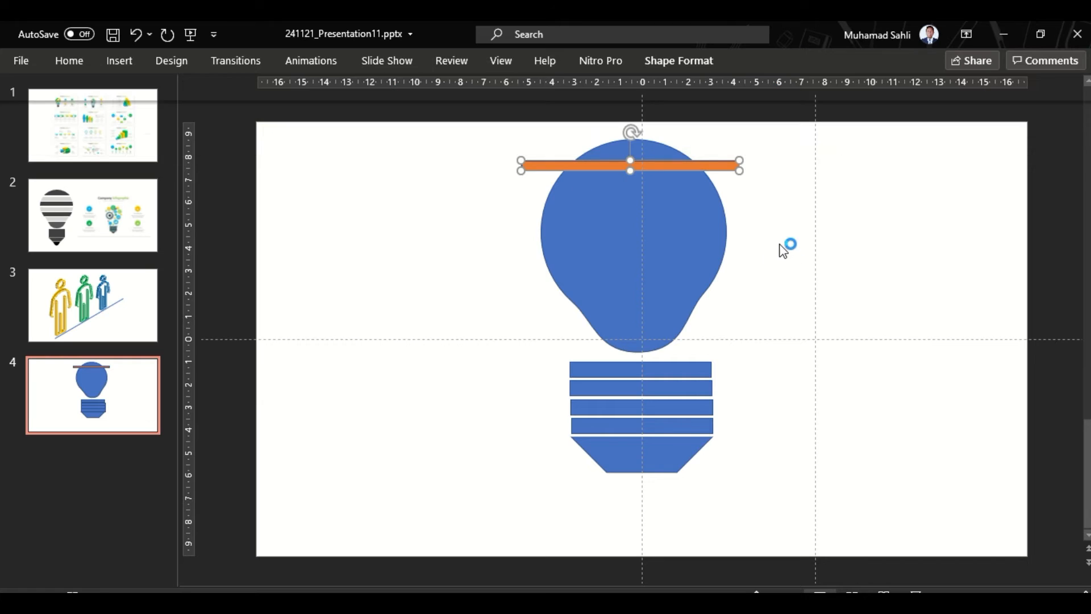
click(664, 63)
click(442, 104)
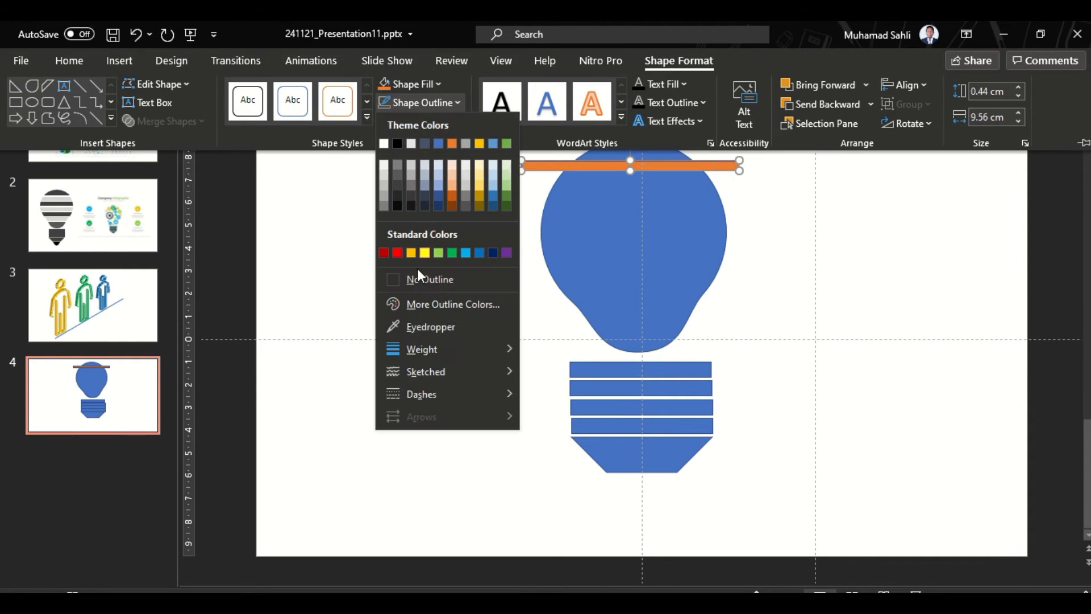
click(419, 275)
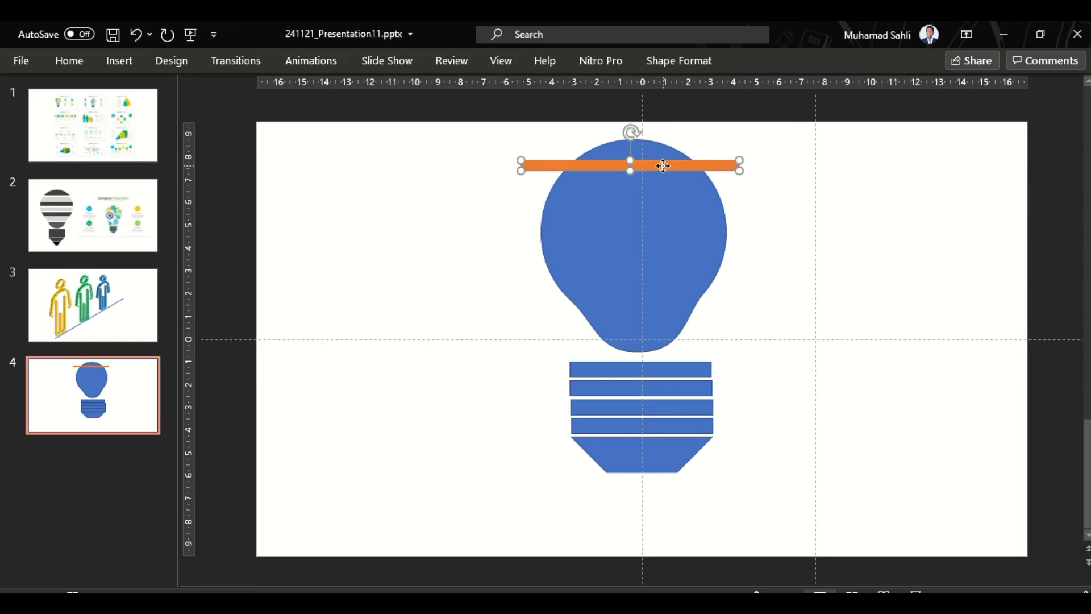
- Duplicate the thin orange rectangle downward at even spacing until eleven bars cover the bulb from crown to neck
mouse_move(663, 165)
mouse_down()
mouse_move(674, 170)
mouse_move(665, 186)
mouse_up()
key(ctrl+z)
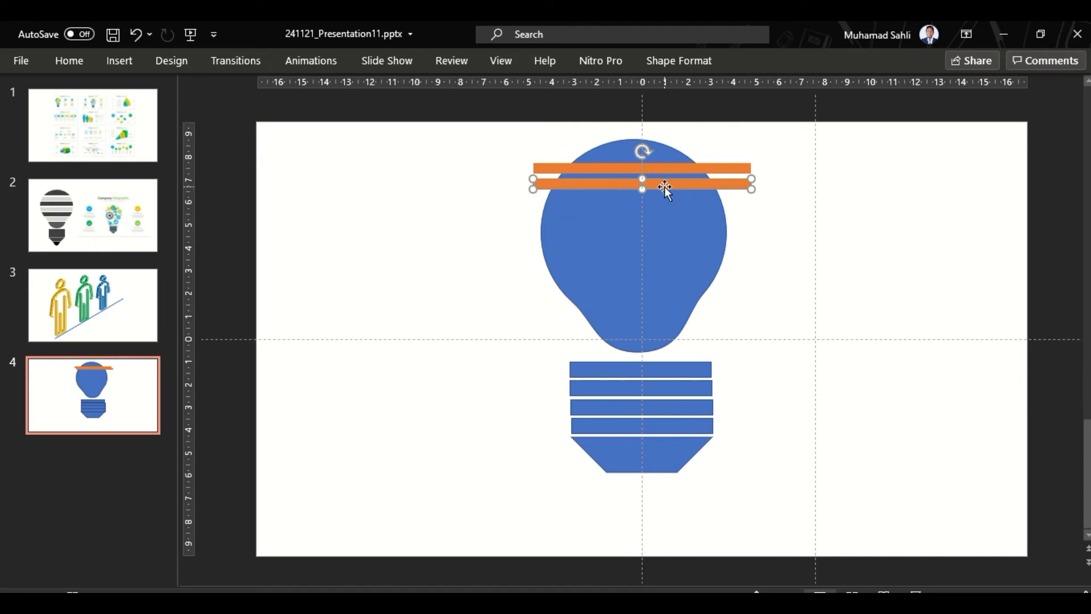
key(ctrl+d)
key(ctrl+d)
key(ctrl+d)
key(ctrl+d)
key(ctrl+d)
key(ctrl+d)
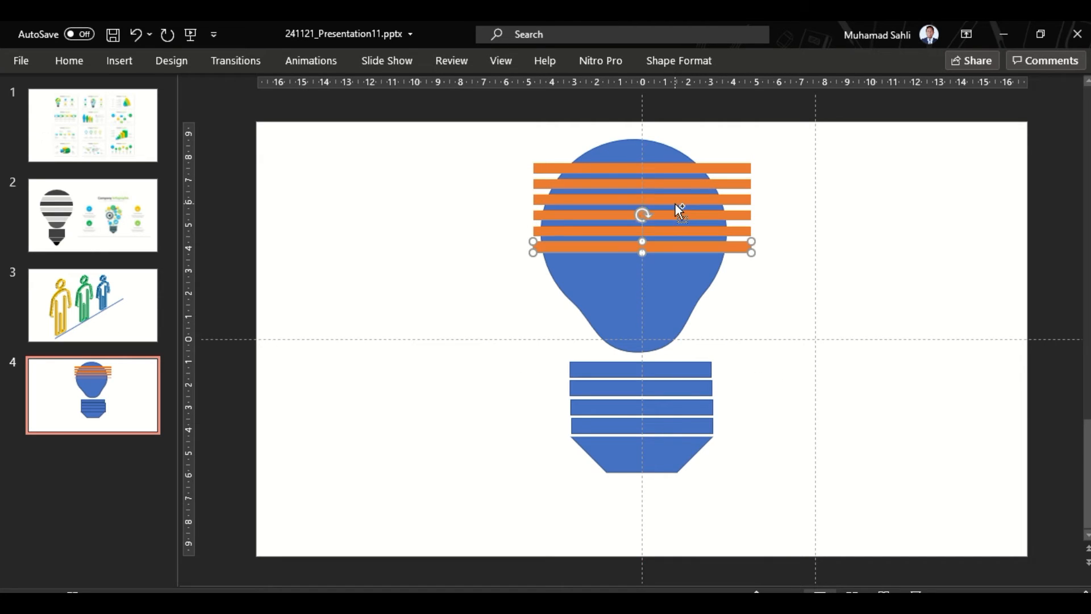
key(ctrl+d)
key(ctrl+d)
key(ctrl+d)
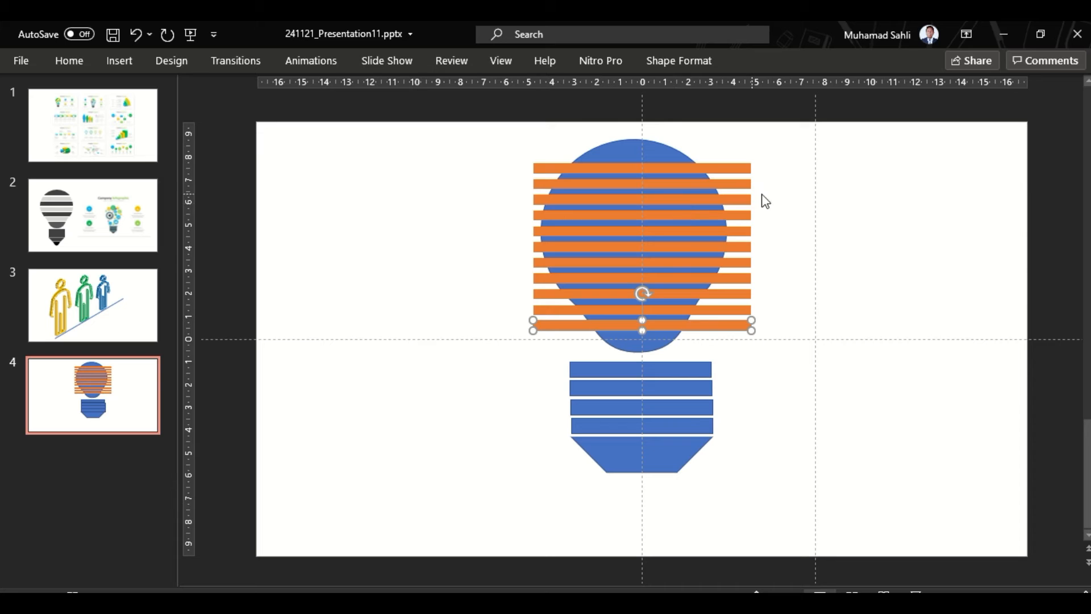
- Select all eleven orange bars together with the blue bulb shape
click(787, 182)
scroll(765, 171, down, 2)
drag(511, 158, 747, 360)
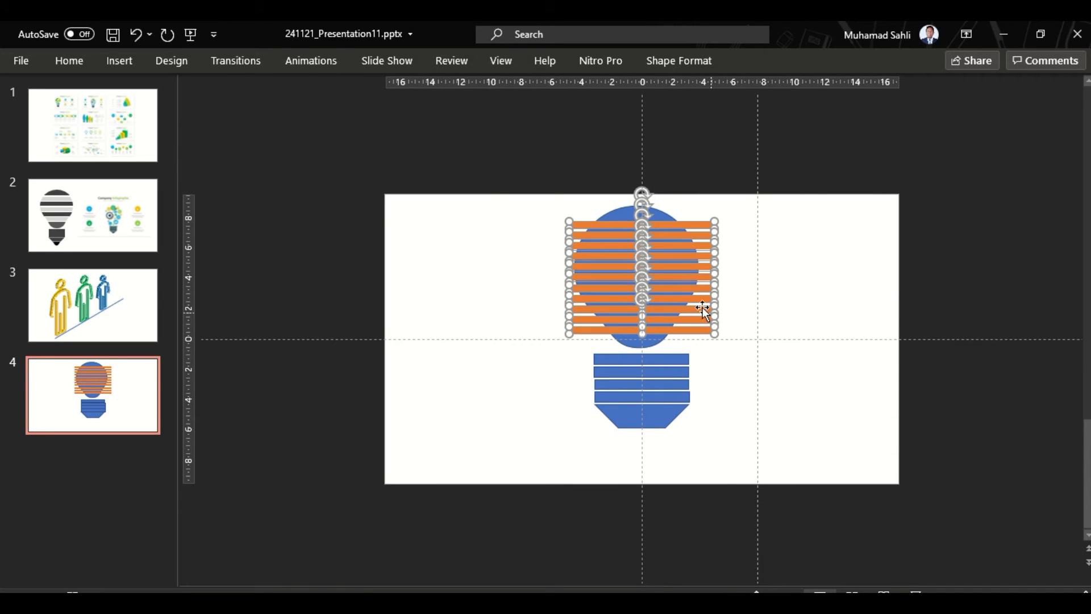
shift+click(611, 219)
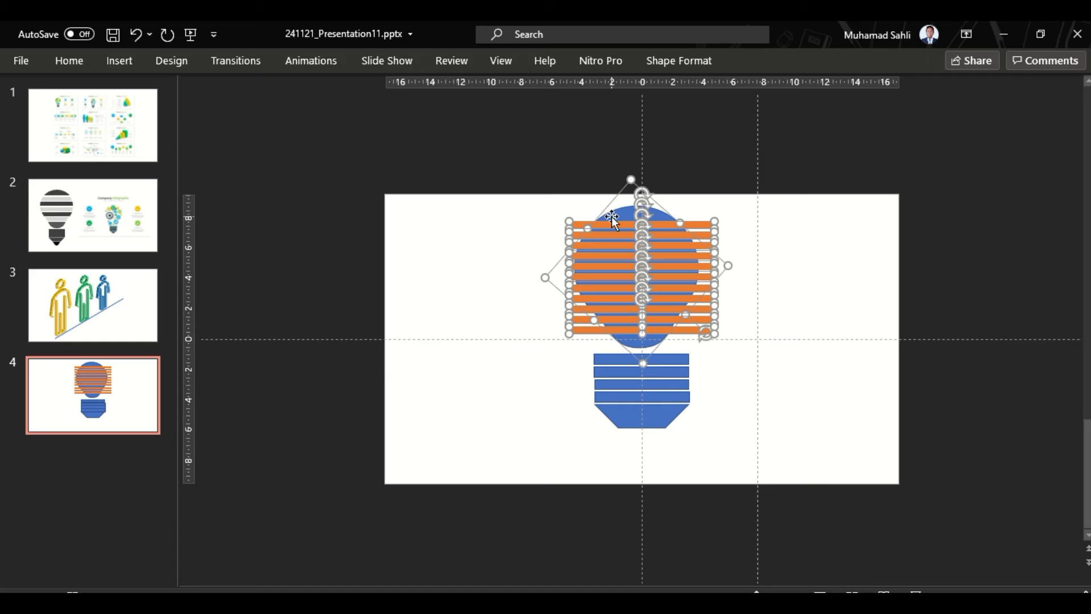
- Try merging the selected orange bars and bulb with the Combine operation
click(676, 59)
click(172, 125)
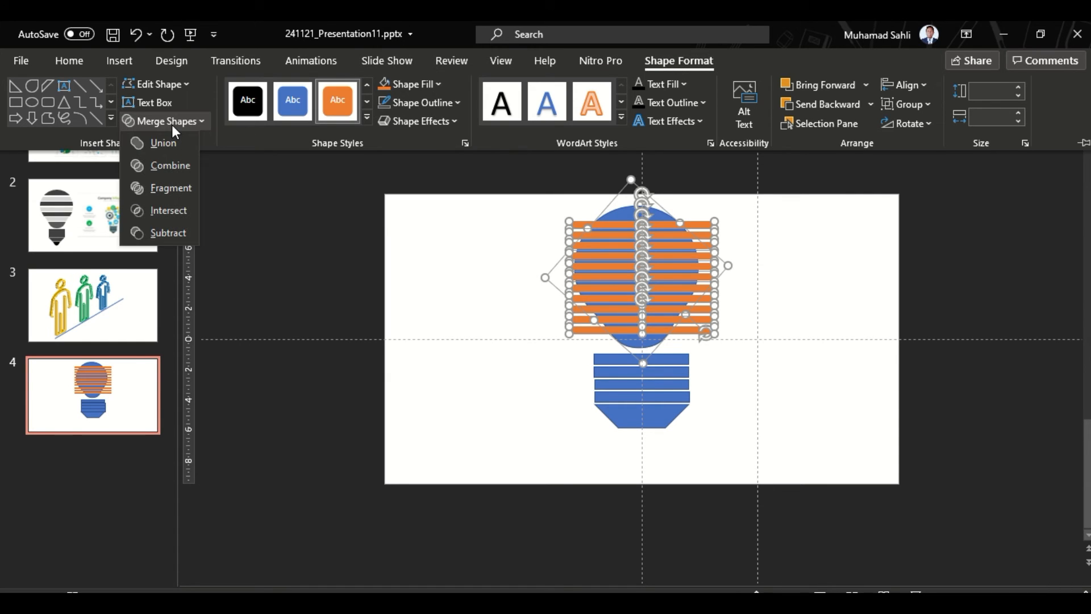
click(172, 163)
click(746, 227)
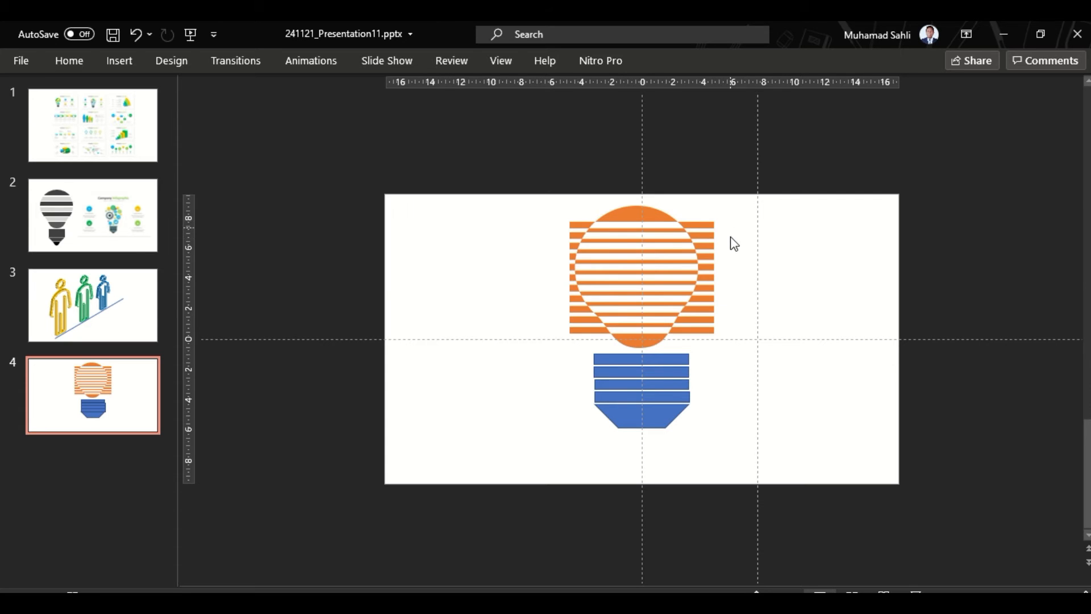
ctrl+scroll(734, 244, up, 3)
click(748, 161)
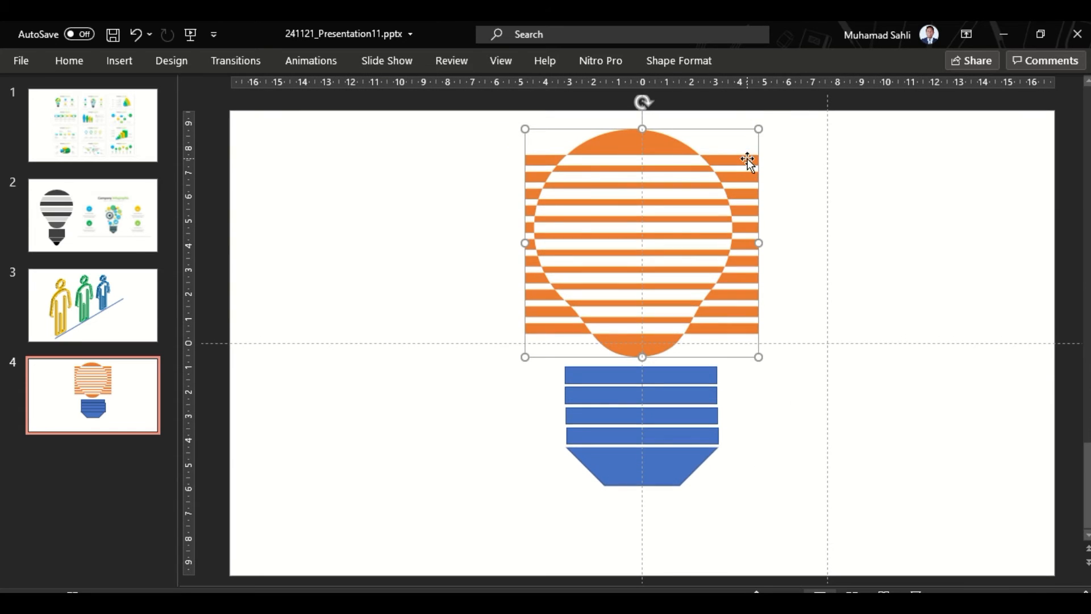
- Delete the combined bulb shape, then undo both the deletion and the Combine merge
click(798, 183)
click(741, 159)
key(Delete)
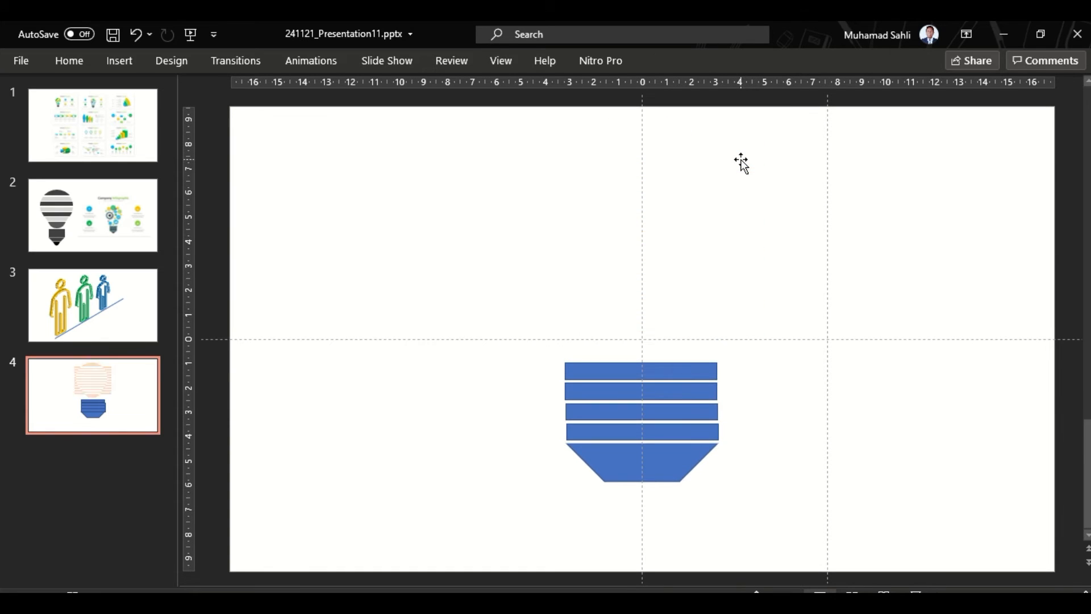
key(ctrl+z)
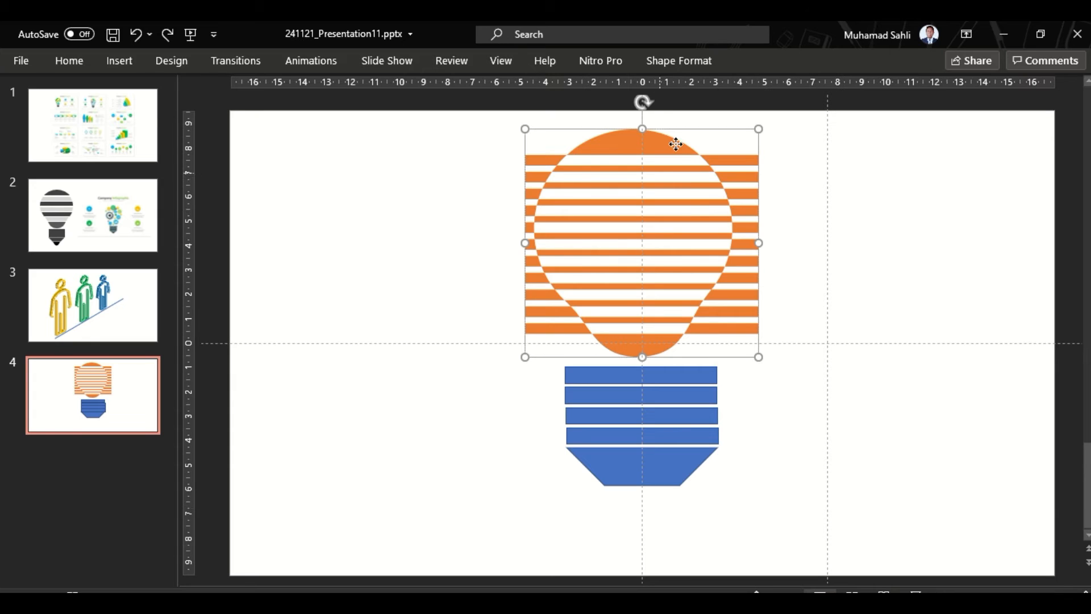
click(676, 61)
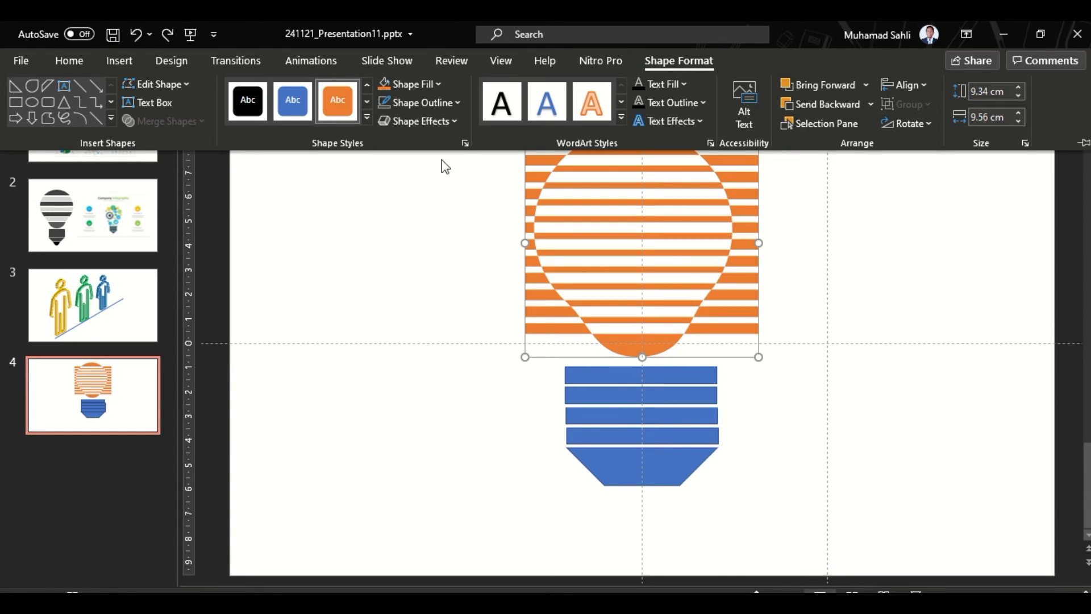
key(ctrl+z)
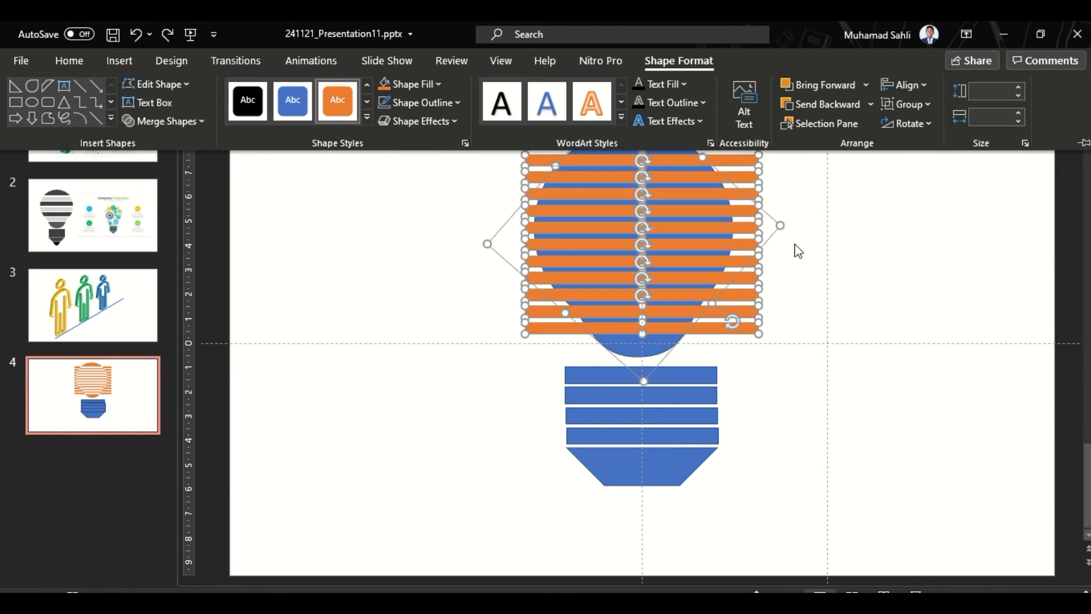
- Split the selected orange bars and bulb into separate pieces with the Fragment merge operation
scroll(795, 261, down, 2)
scroll(793, 269, down, 1)
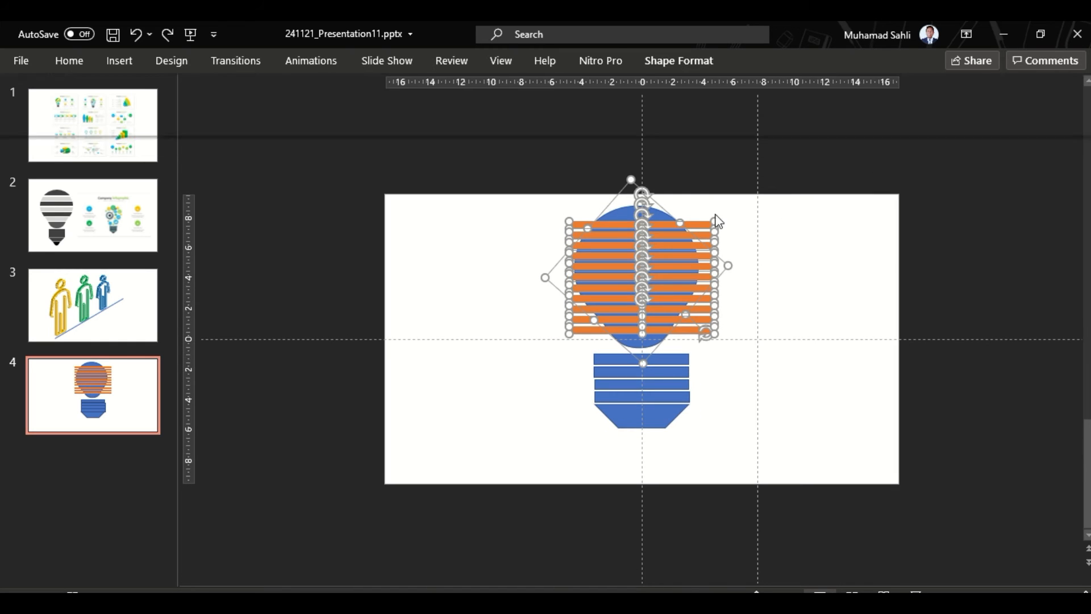
click(682, 60)
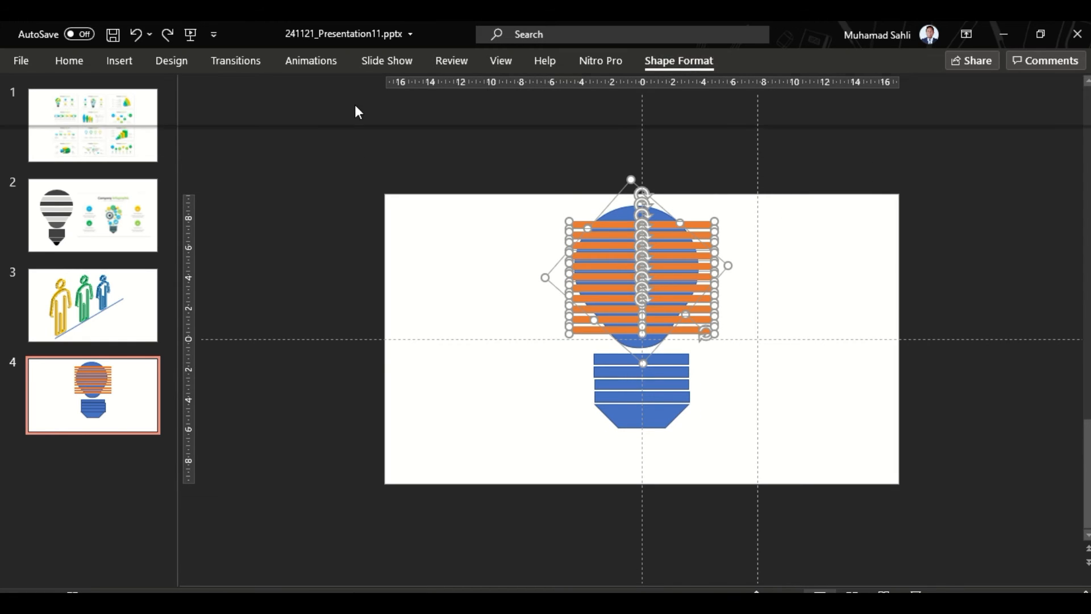
click(173, 121)
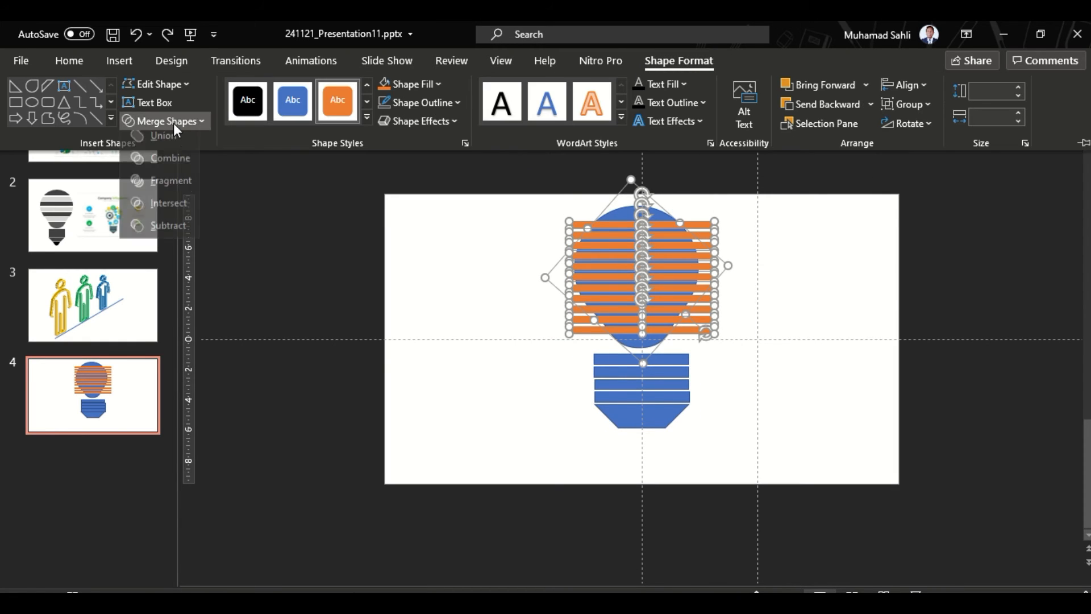
click(169, 181)
click(762, 261)
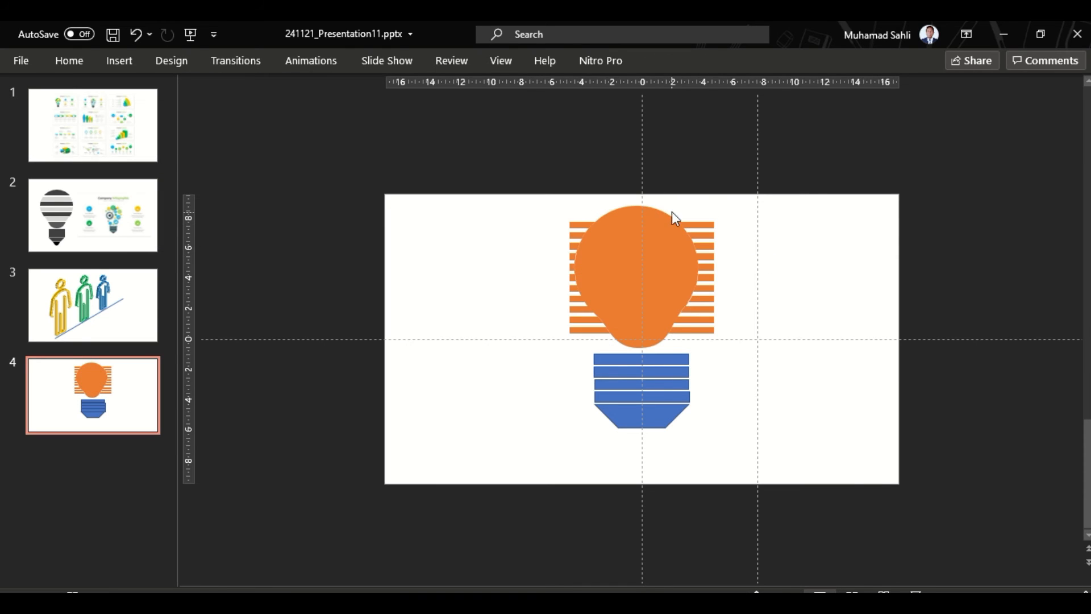
- Delete the upper ten bar-shaped fragments inside the bulb, keeping the thin stripes between them and the solid neck
scroll(671, 211, up, 4)
click(736, 173)
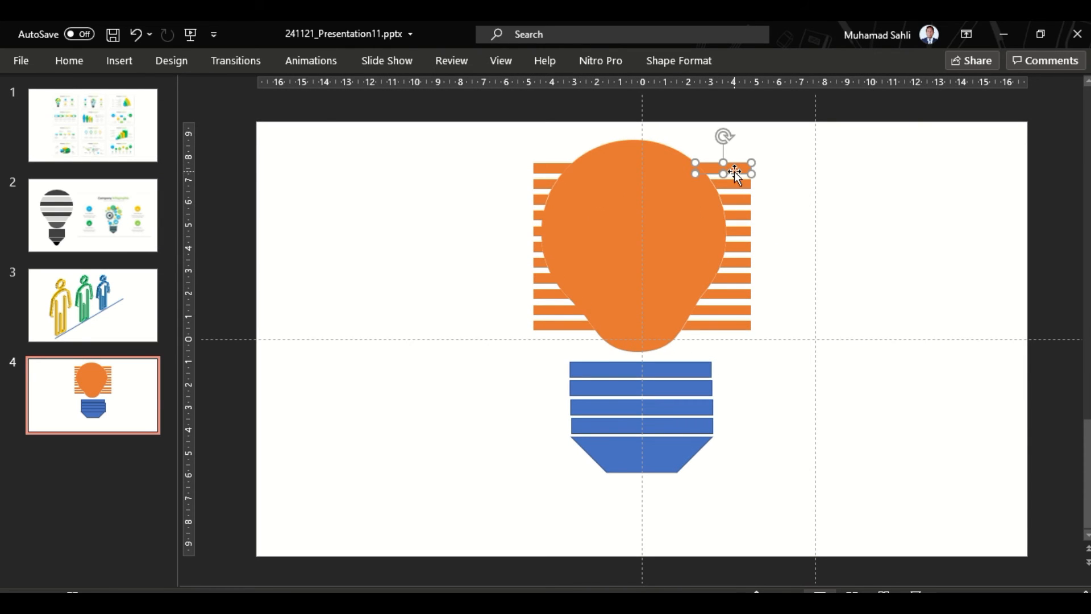
click(646, 171)
key(Delete)
click(645, 185)
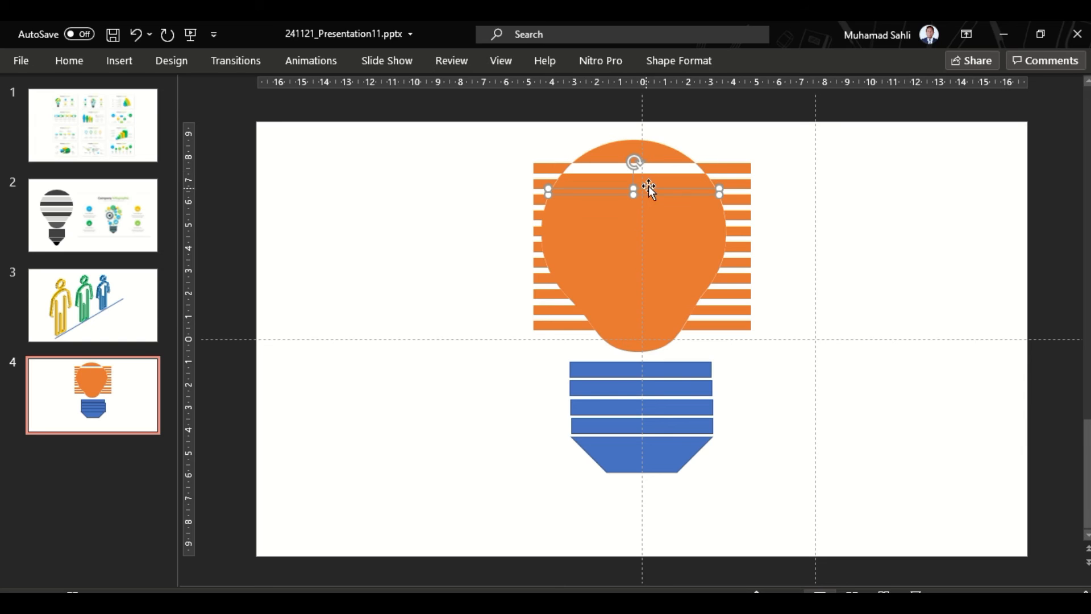
key(Delete)
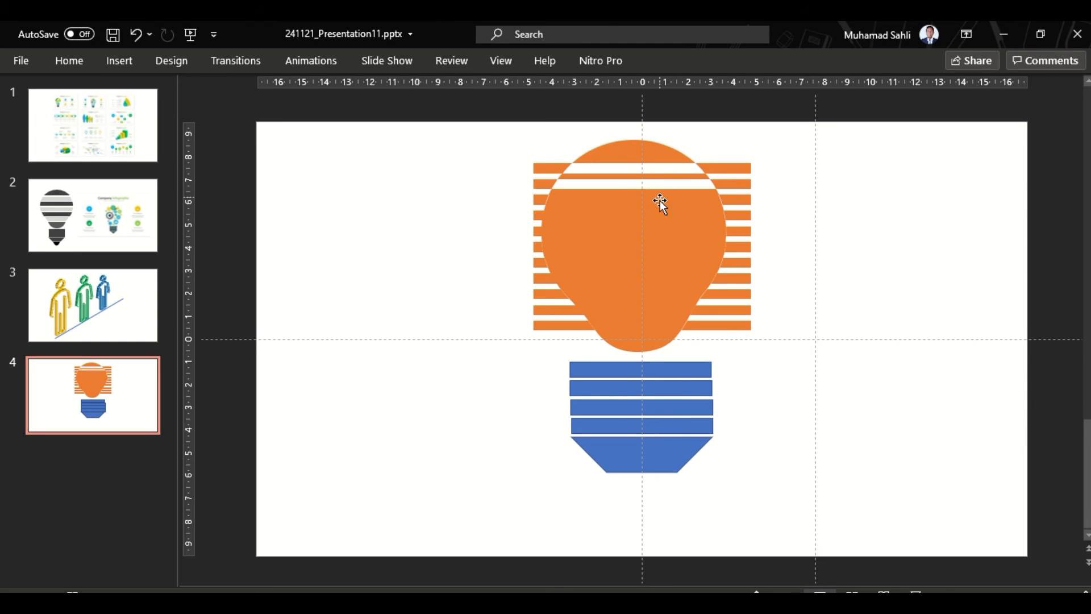
click(659, 202)
key(Delete)
click(671, 216)
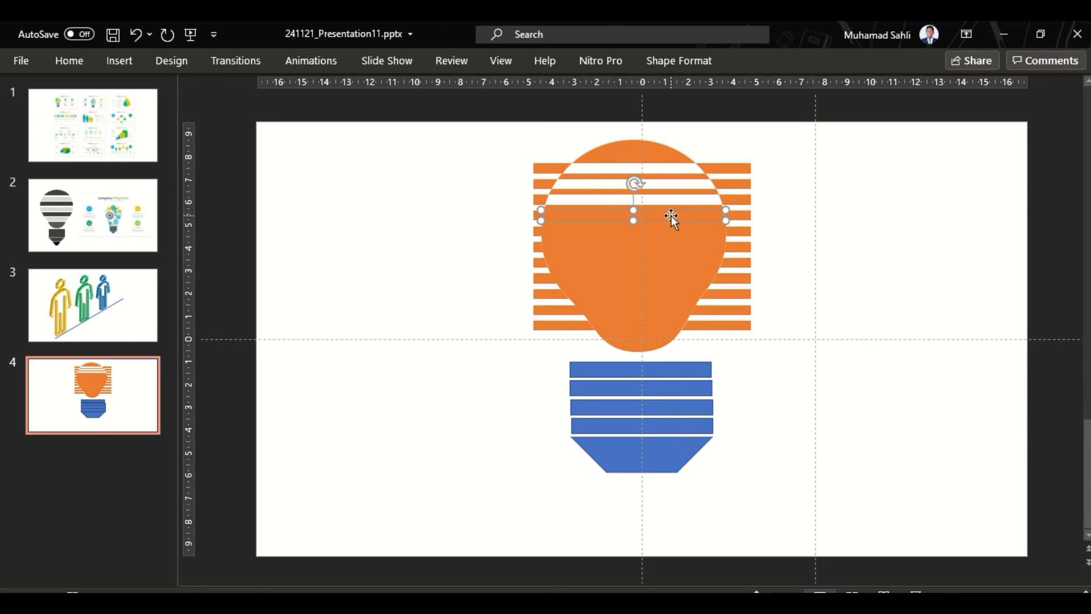
key(Delete)
click(674, 233)
key(Delete)
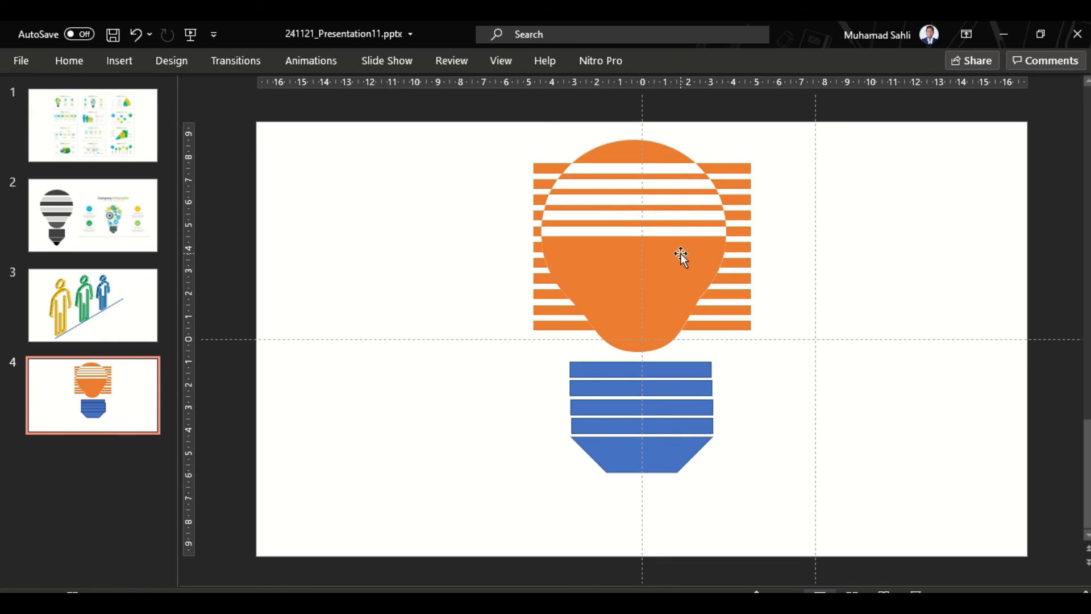
click(679, 247)
key(Delete)
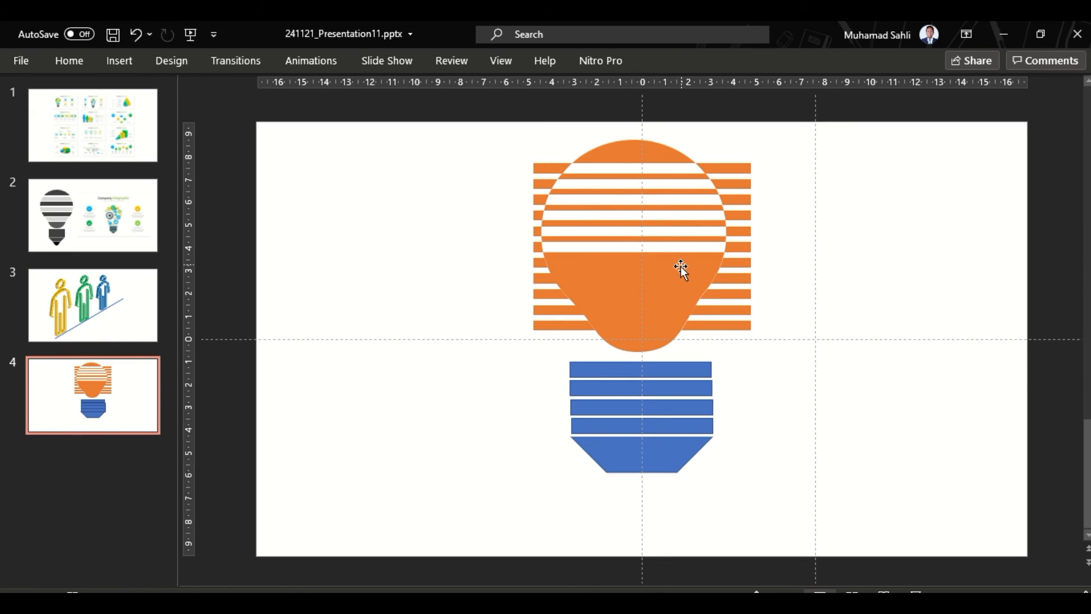
click(680, 267)
key(Delete)
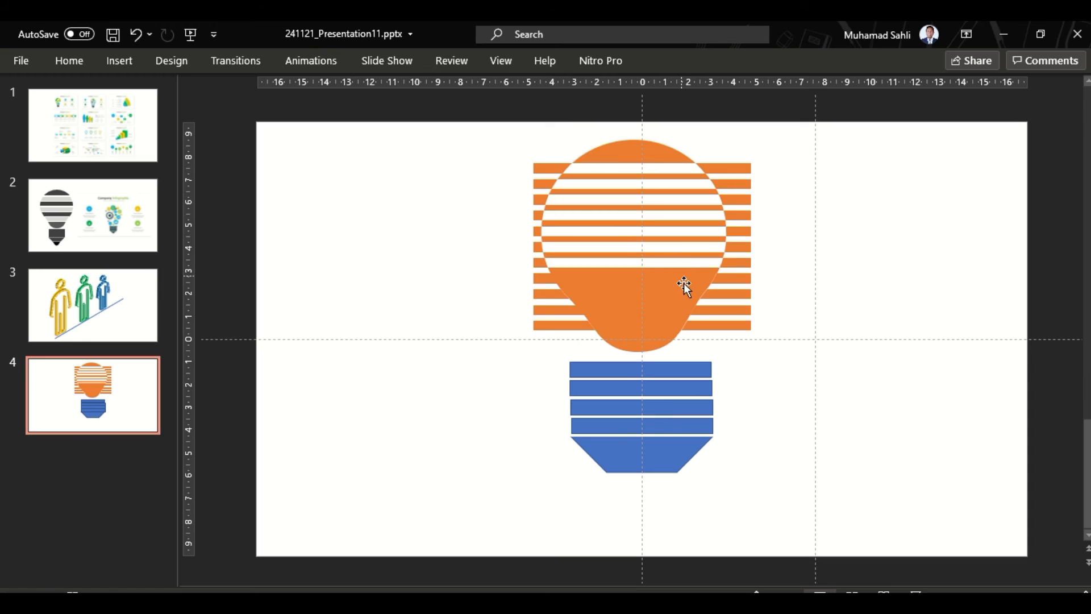
click(678, 284)
key(Delete)
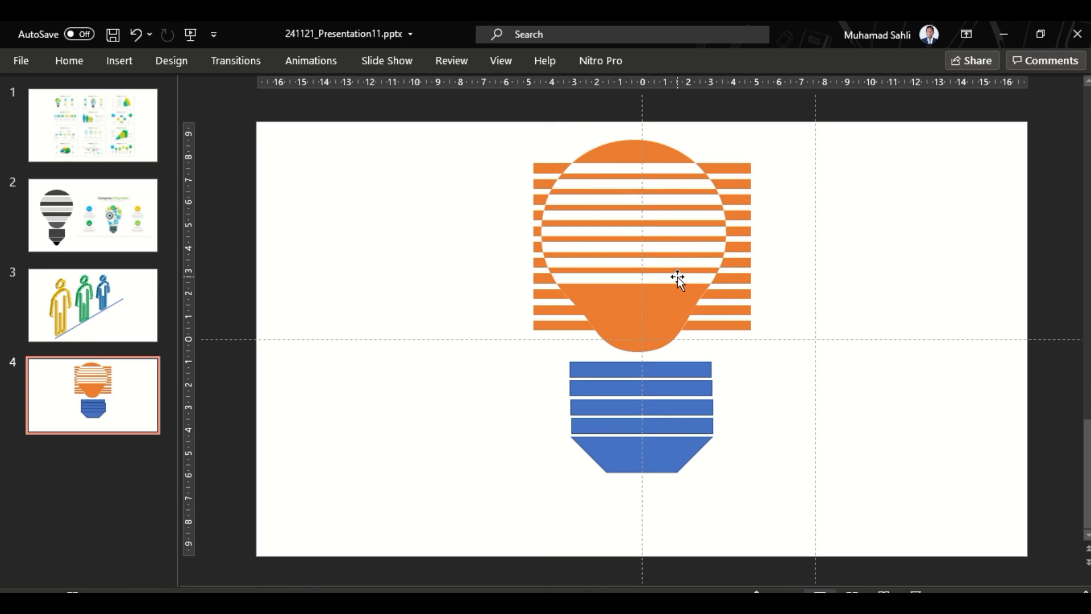
click(677, 298)
key(Delete)
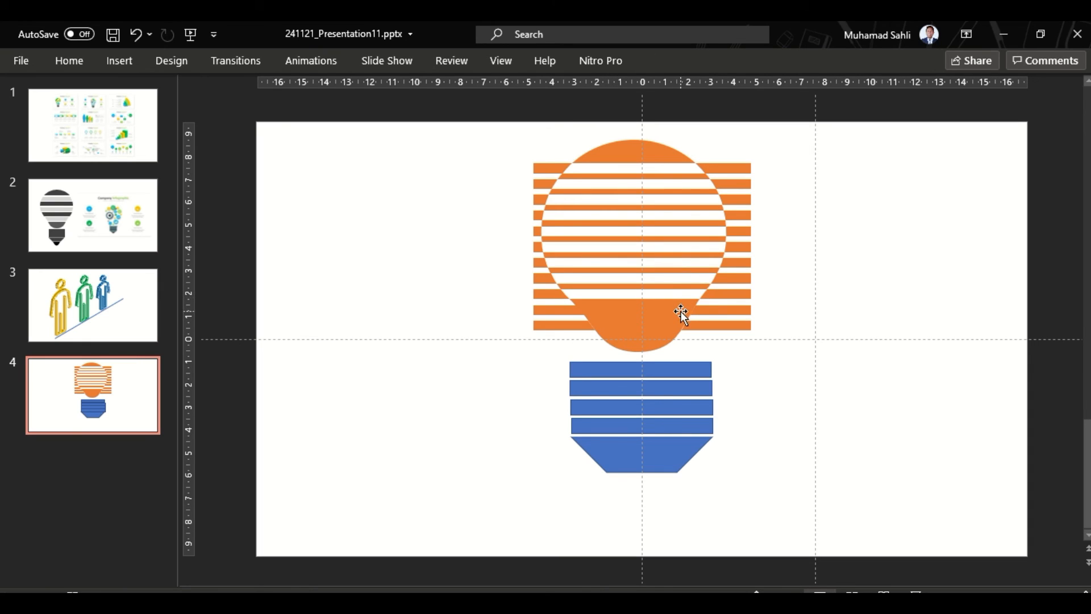
click(674, 312)
key(Delete)
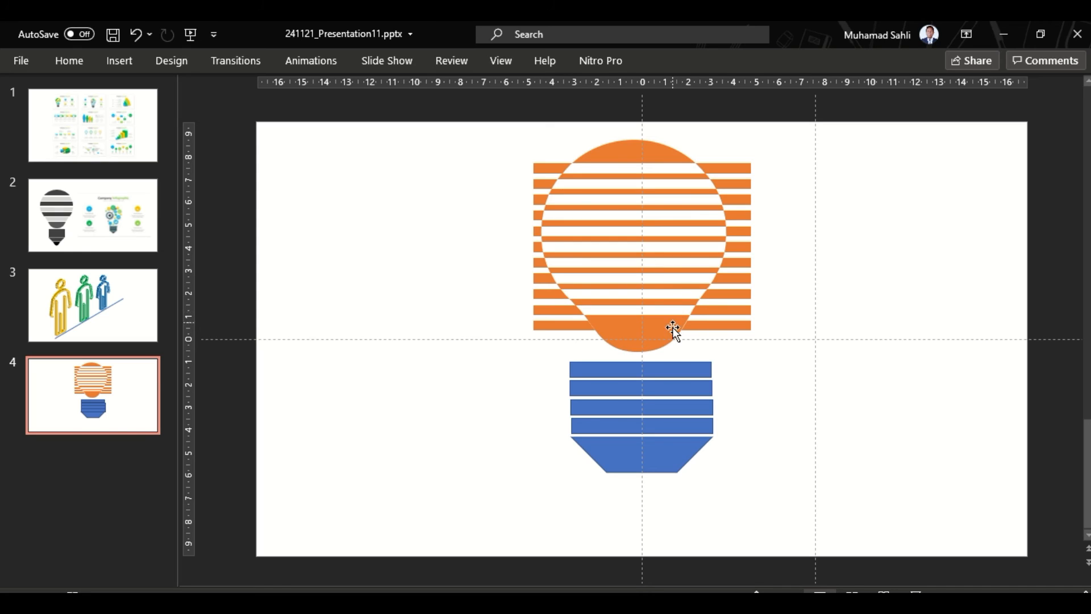
- Delete all leftover bar ends sticking out past the bulb's right edge
drag(764, 143, 705, 367)
key(Delete)
click(746, 169)
key(Delete)
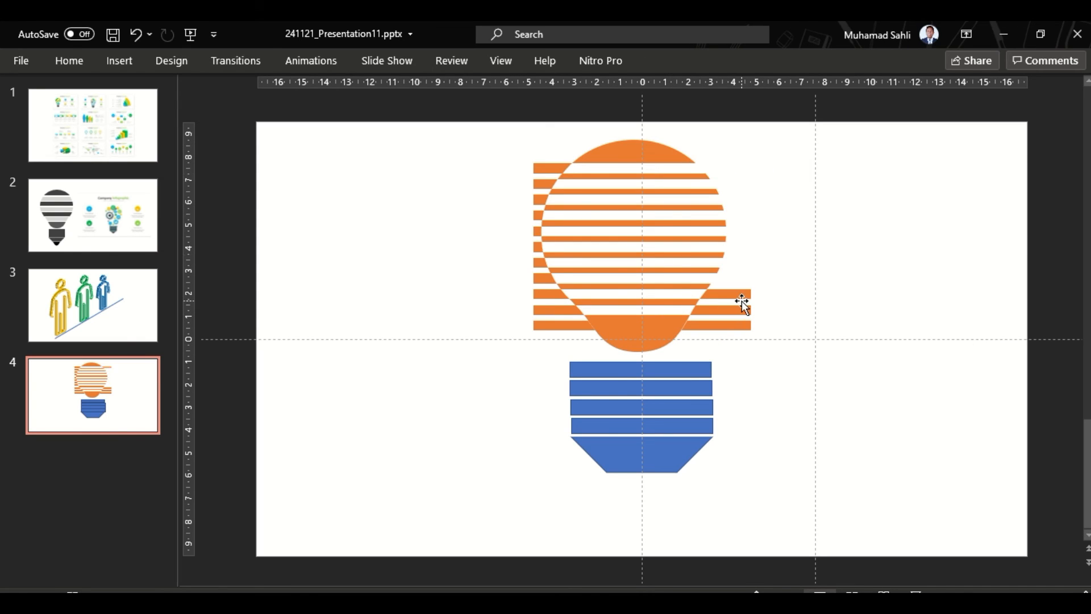
click(741, 295)
key(Delete)
click(740, 310)
key(Delete)
click(736, 326)
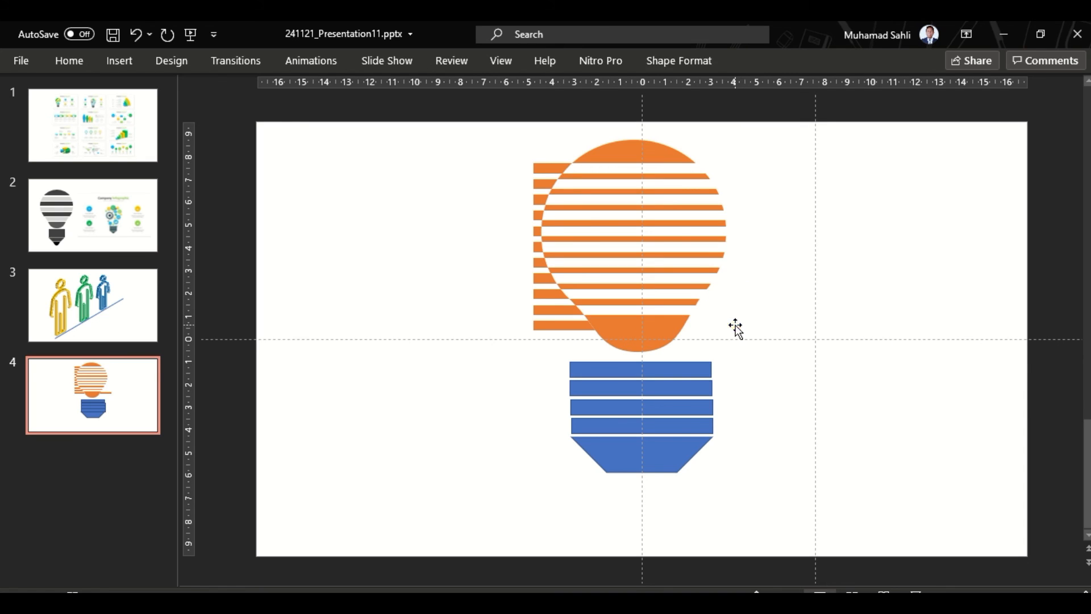
key(Delete)
- Delete all leftover bar ends sticking out past the bulb's left edge
click(555, 168)
key(Delete)
click(549, 186)
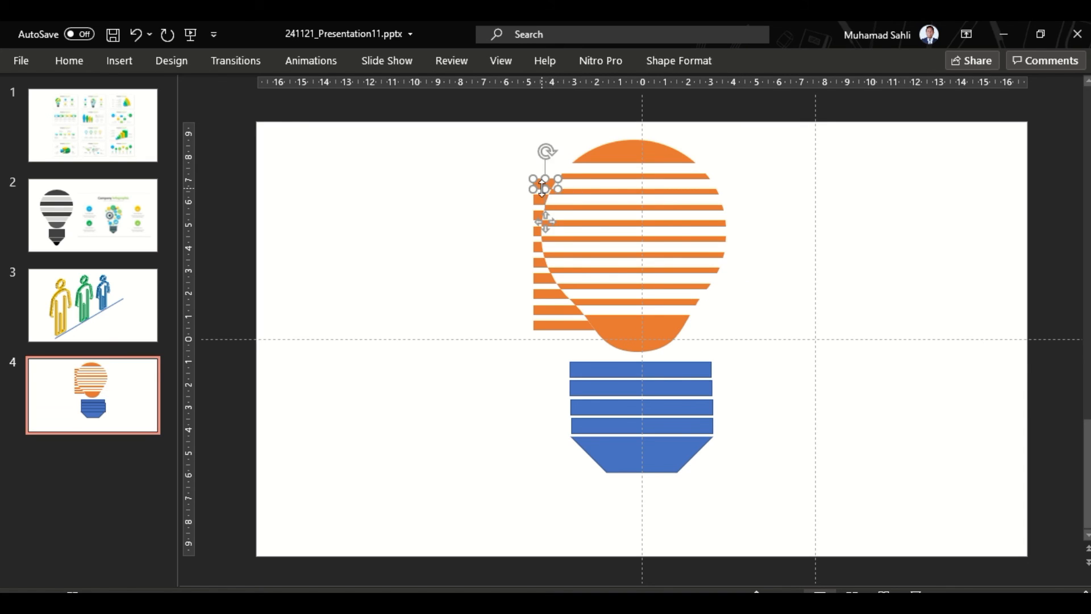
key(Delete)
click(544, 198)
key(Delete)
click(537, 221)
drag(504, 195, 555, 337)
key(Delete)
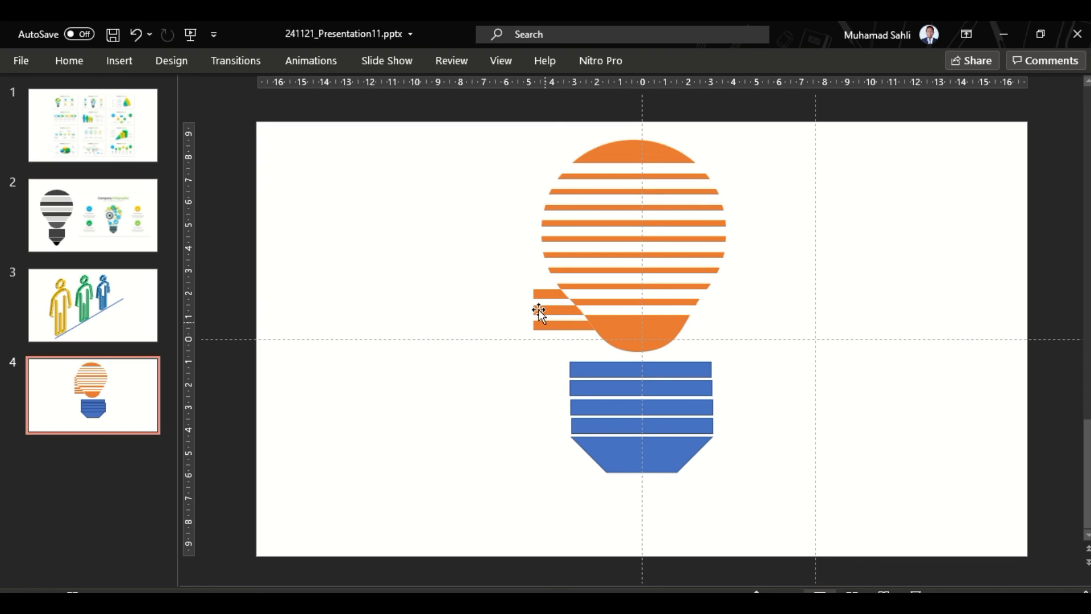
drag(489, 273, 549, 325)
click(549, 325)
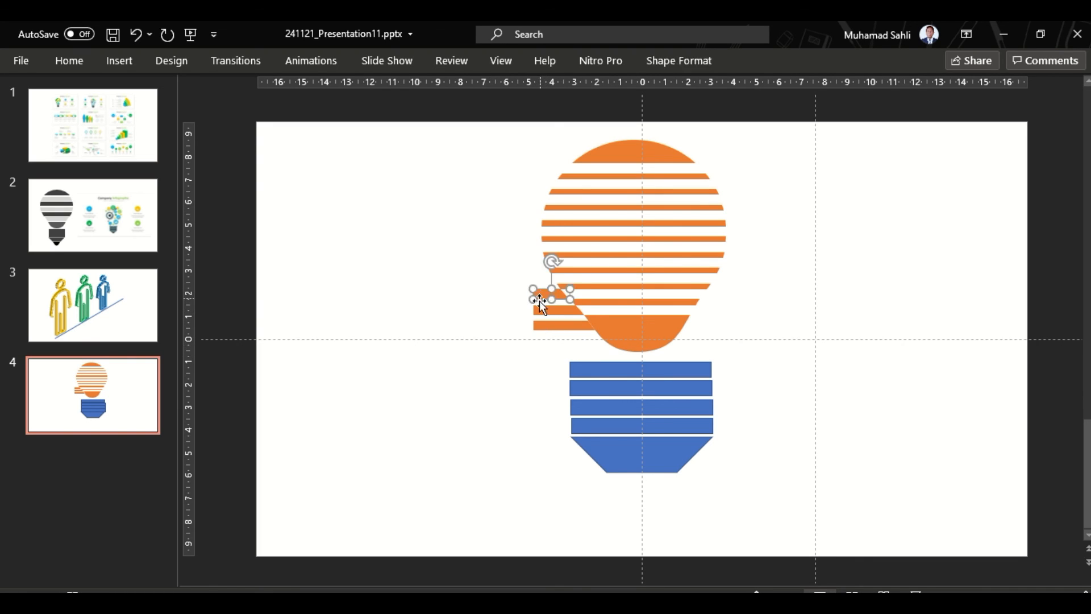
key(Delete)
key(ctrl+z)
key(Delete)
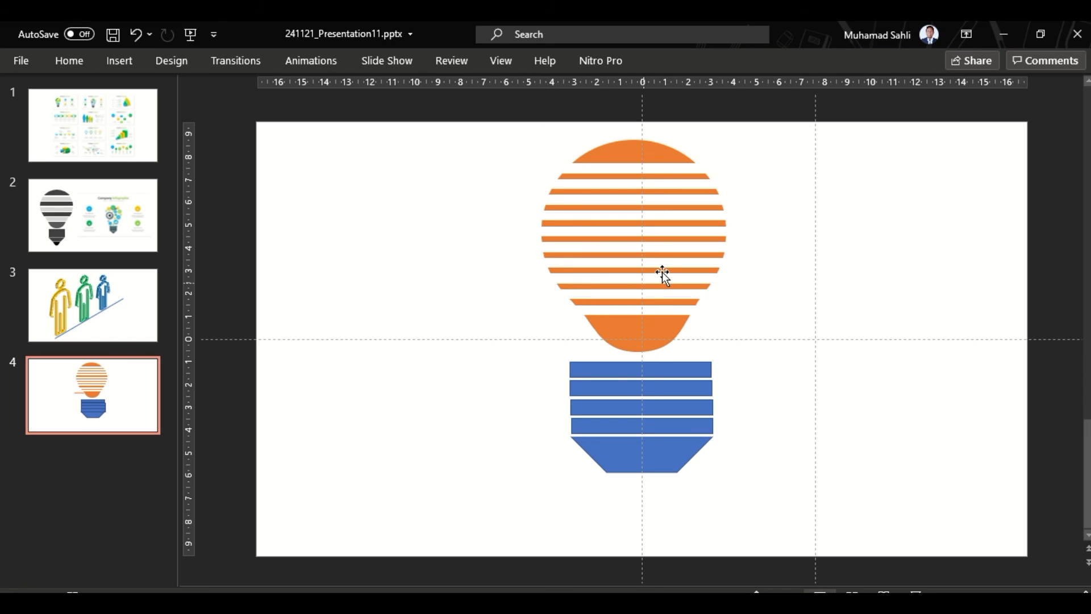
- Fill the five blue pieces of the bulb's base with dark grey and remove their outline
scroll(646, 239, down, 3)
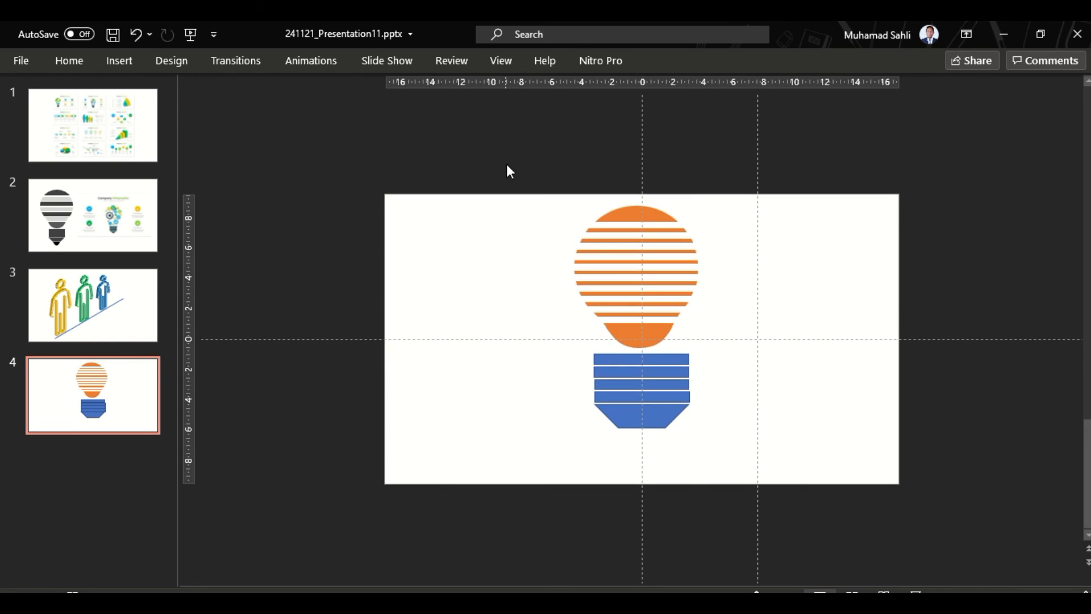
drag(509, 151, 752, 500)
click(734, 373)
drag(733, 343, 521, 450)
shift+click(658, 415)
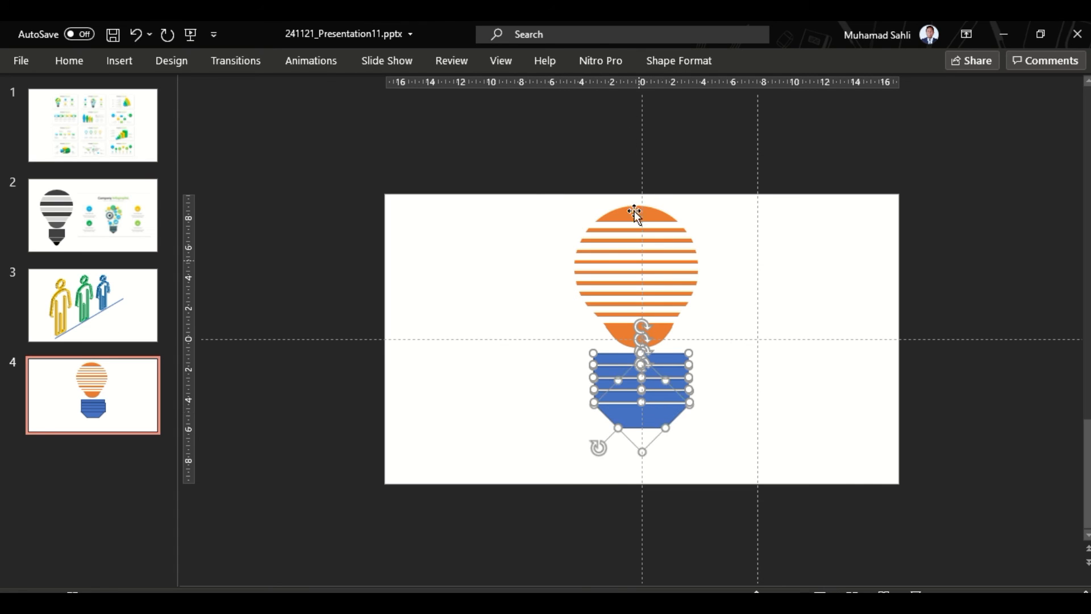
click(693, 61)
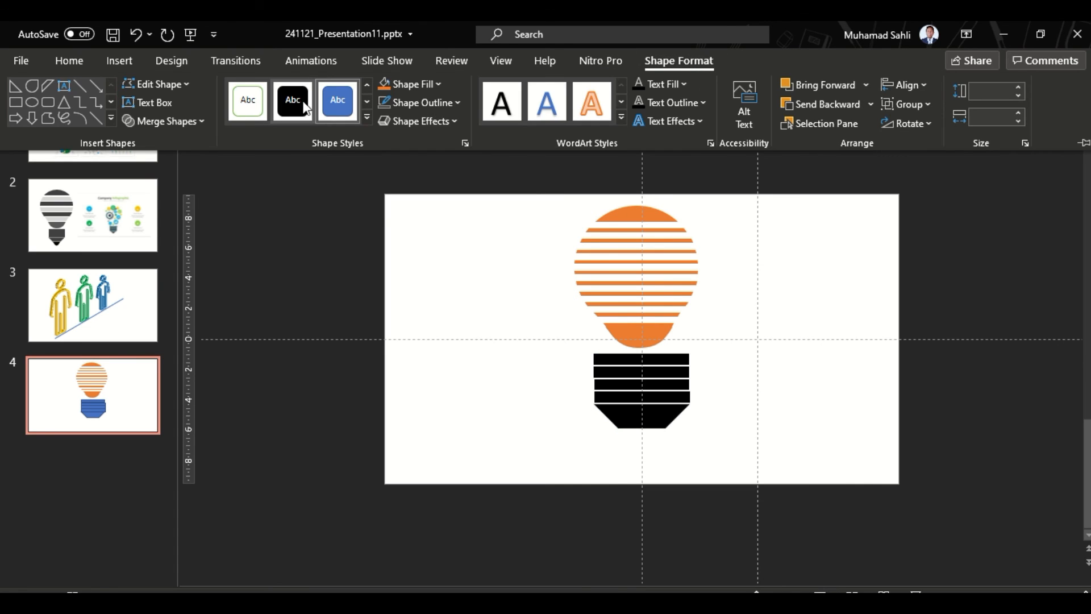
click(402, 84)
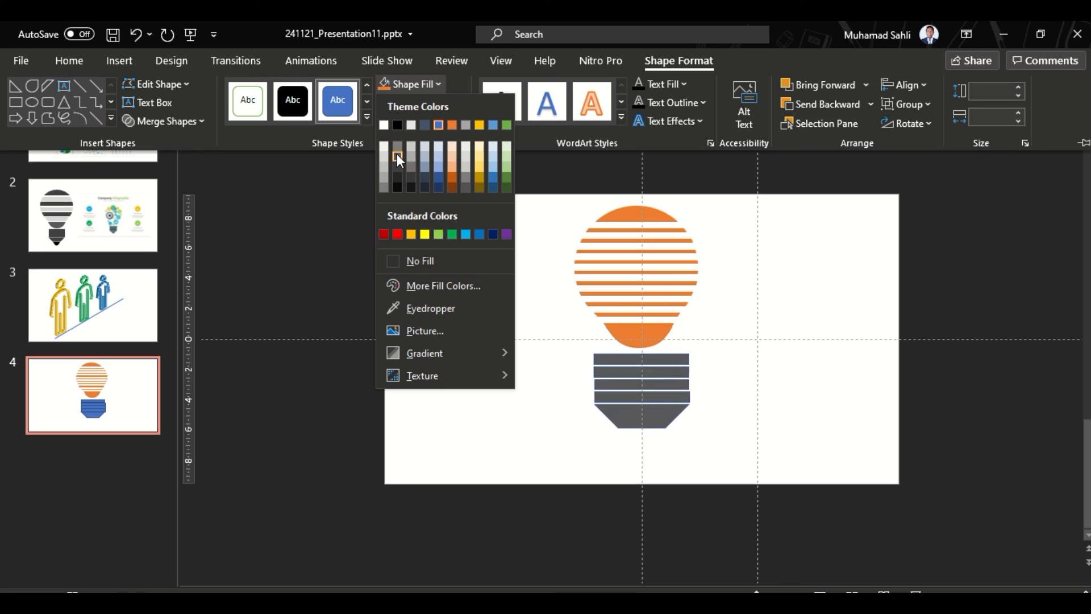
click(397, 154)
click(402, 105)
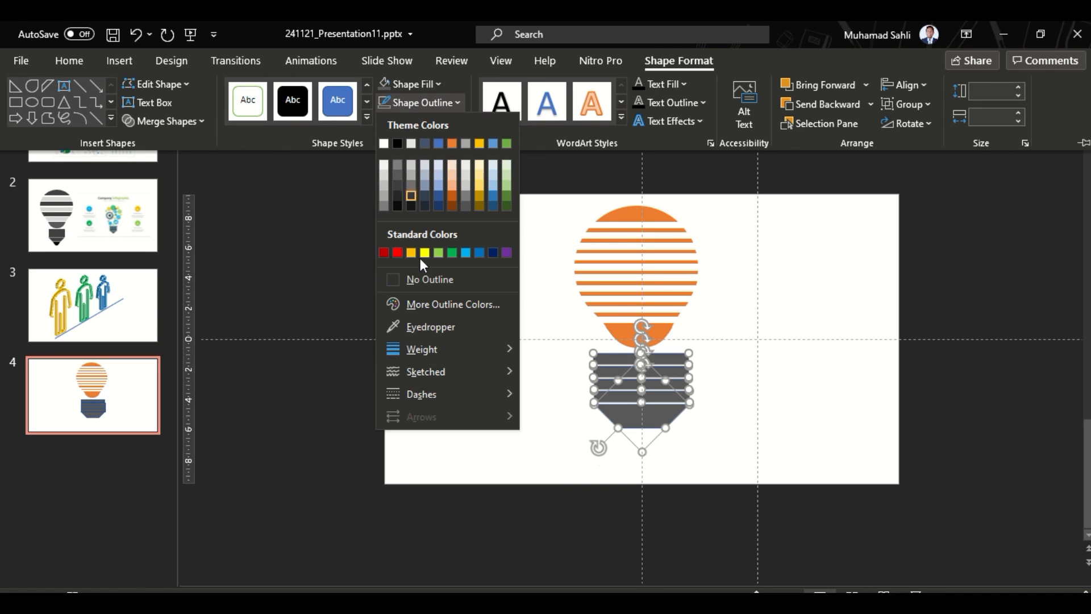
click(421, 279)
click(803, 275)
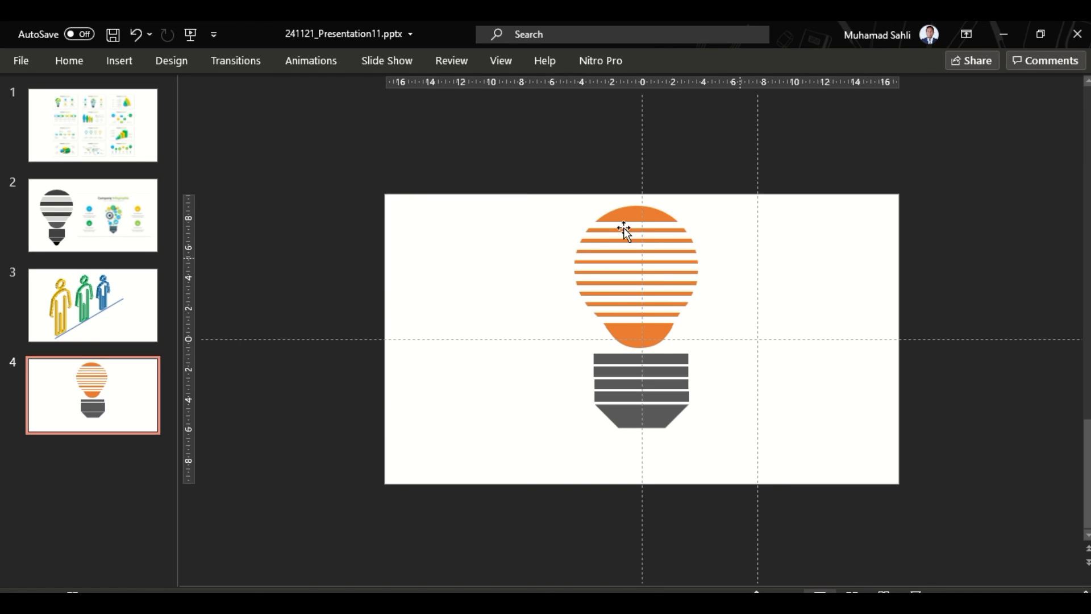
- Group all the bulb and base pieces, and move the group down and slightly right to centre it on the slide
drag(529, 166, 746, 498)
key(ctrl+g)
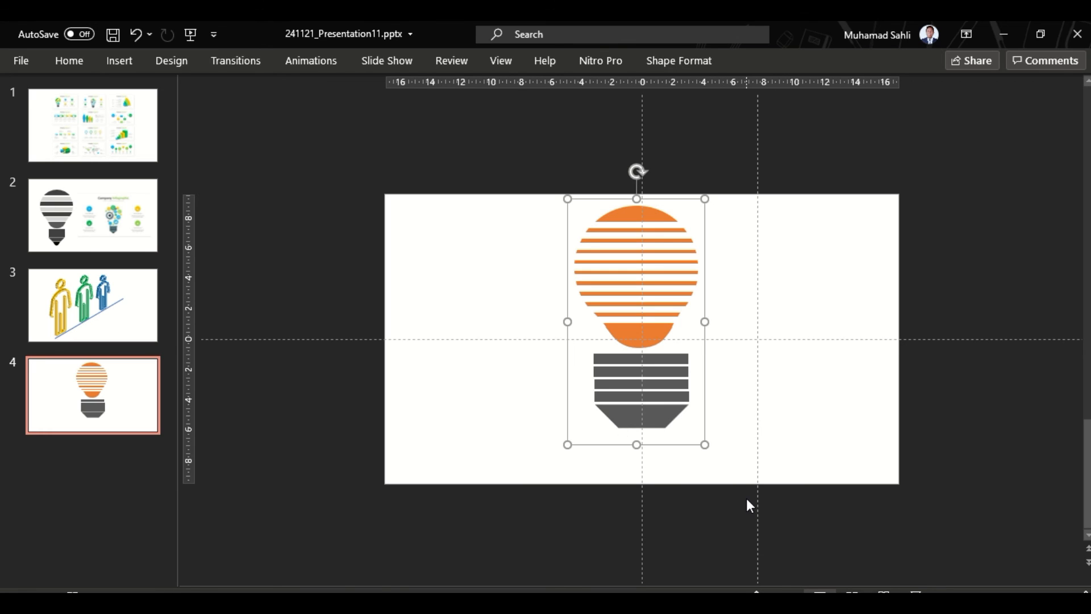
drag(646, 247, 647, 271)
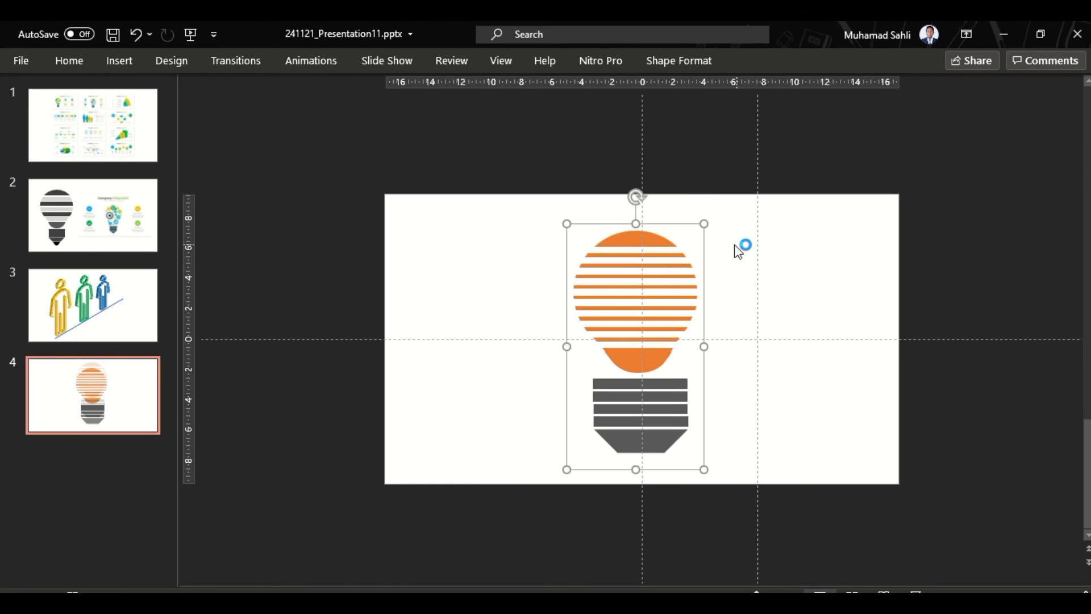
key(Right)
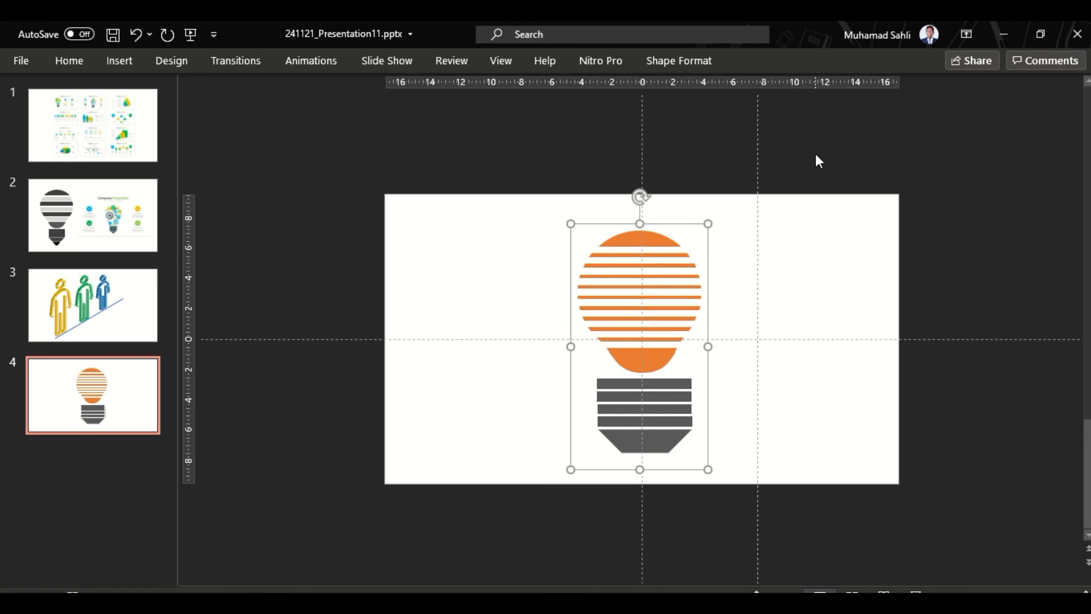
key(Escape)
mouse_move(514, 32)
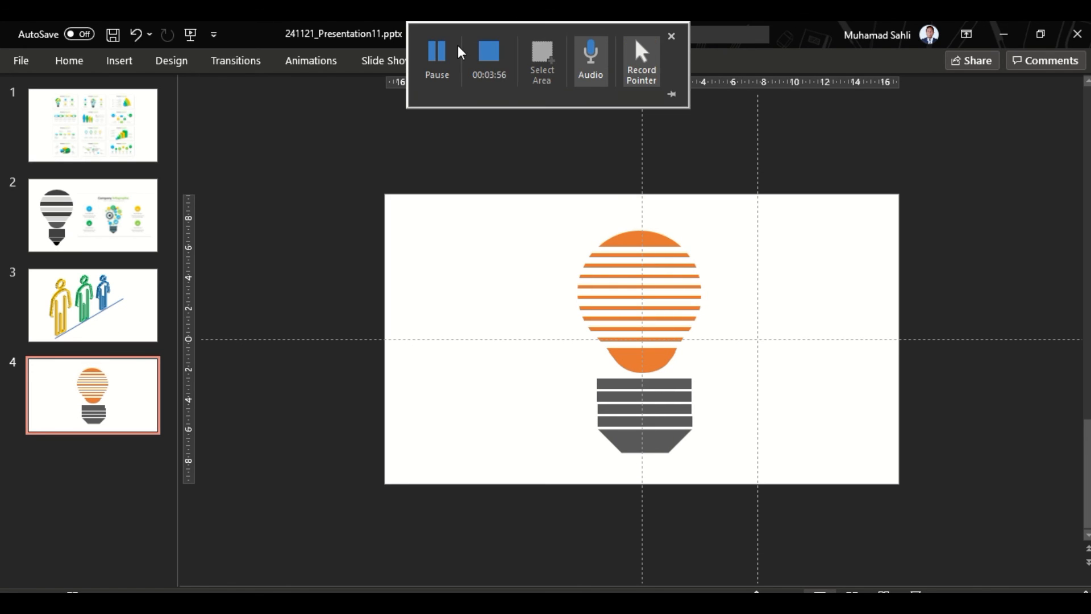